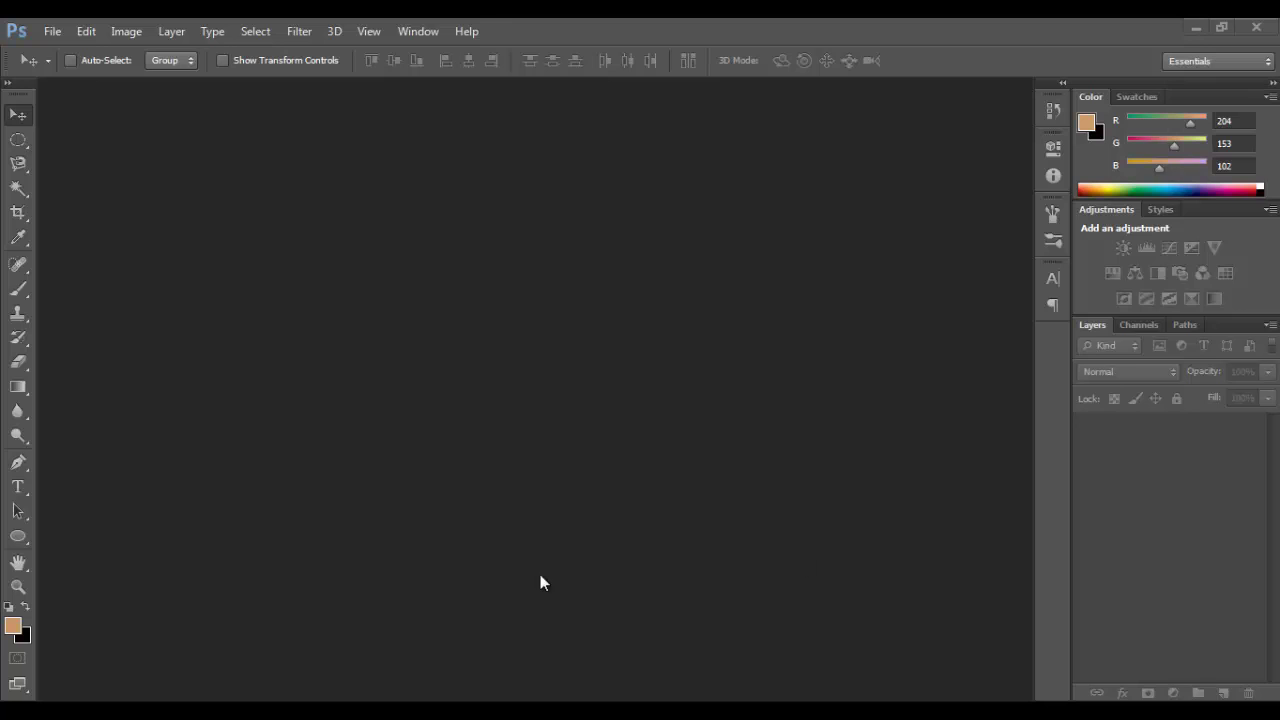
Drag 81212746_o.jpg from the brushe folder into Photoshop to open it as a document
key("alt+Tab")
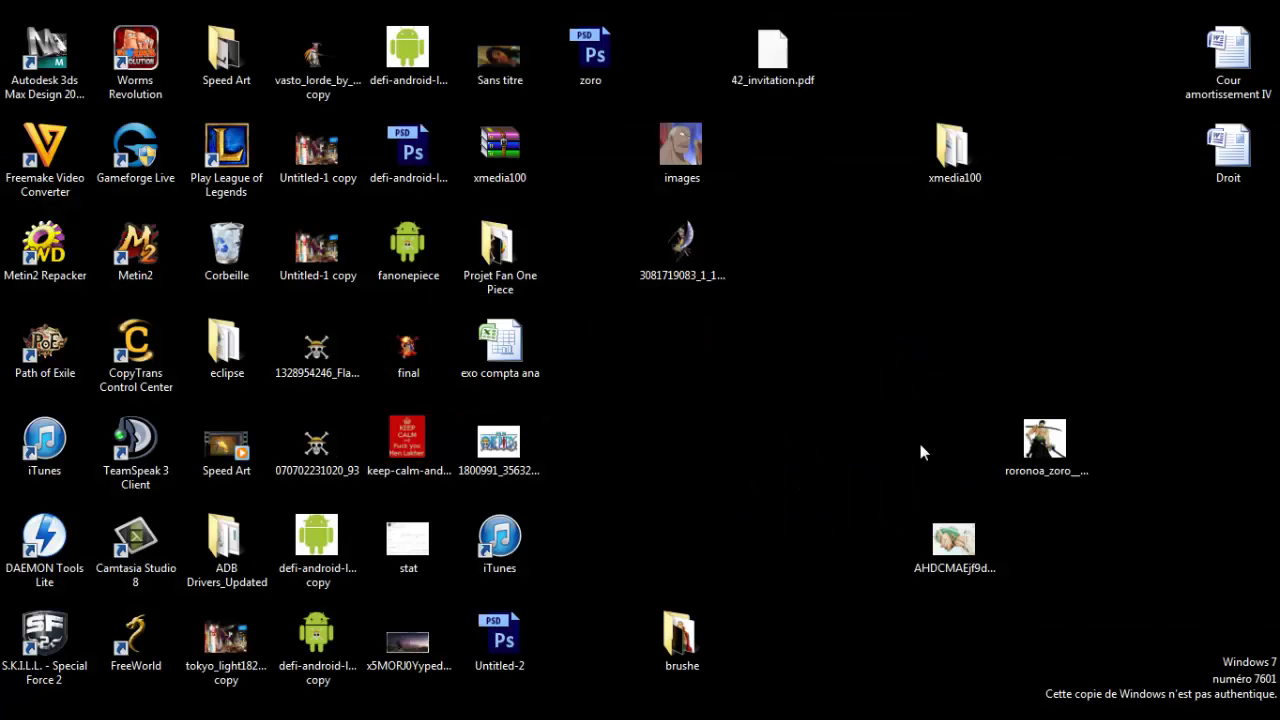
double_click(681, 637)
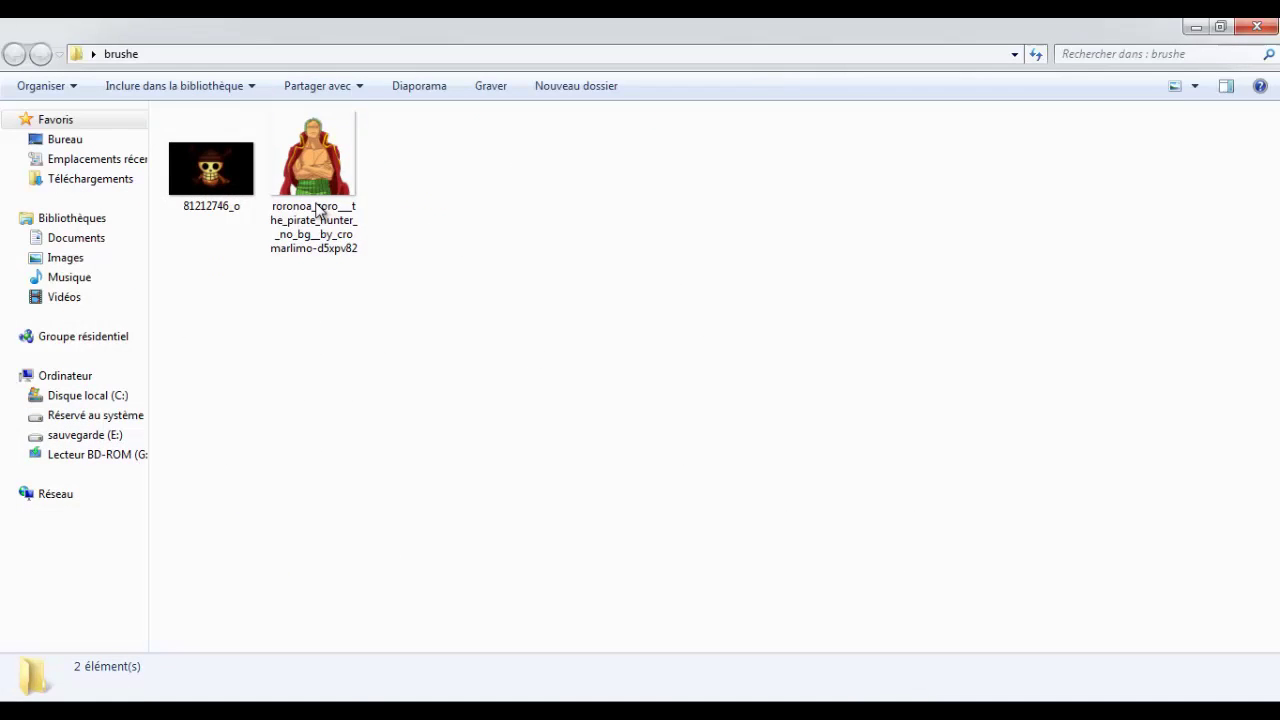
left_click_drag(318, 210, 352, 266)
mouse_move(211, 170)
left_mouse_down()
mouse_move(335, 362)
mouse_move(437, 357)
left_mouse_up()
key("alt+Tab")
key("alt+Tab")
key("alt+Tab")
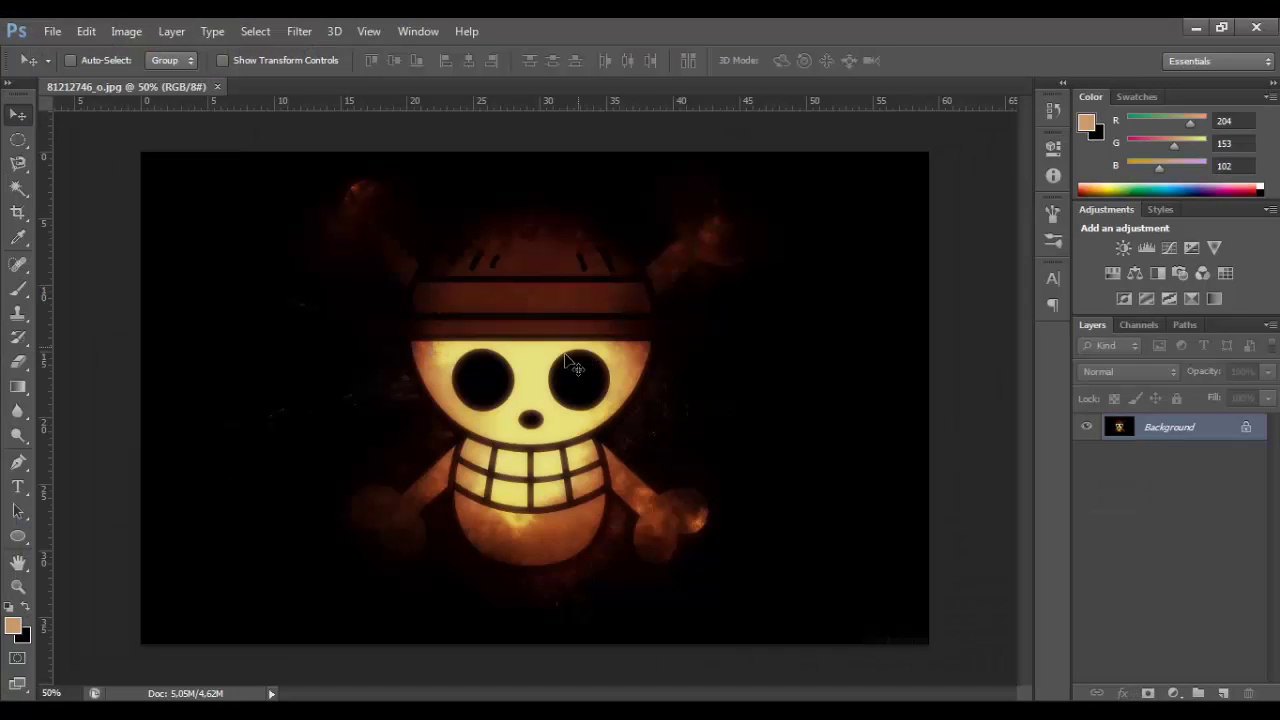
Place the roronoa_zoro image over the skull, keep blend mode Normal, and rasterize the layer
key("alt+Tab")
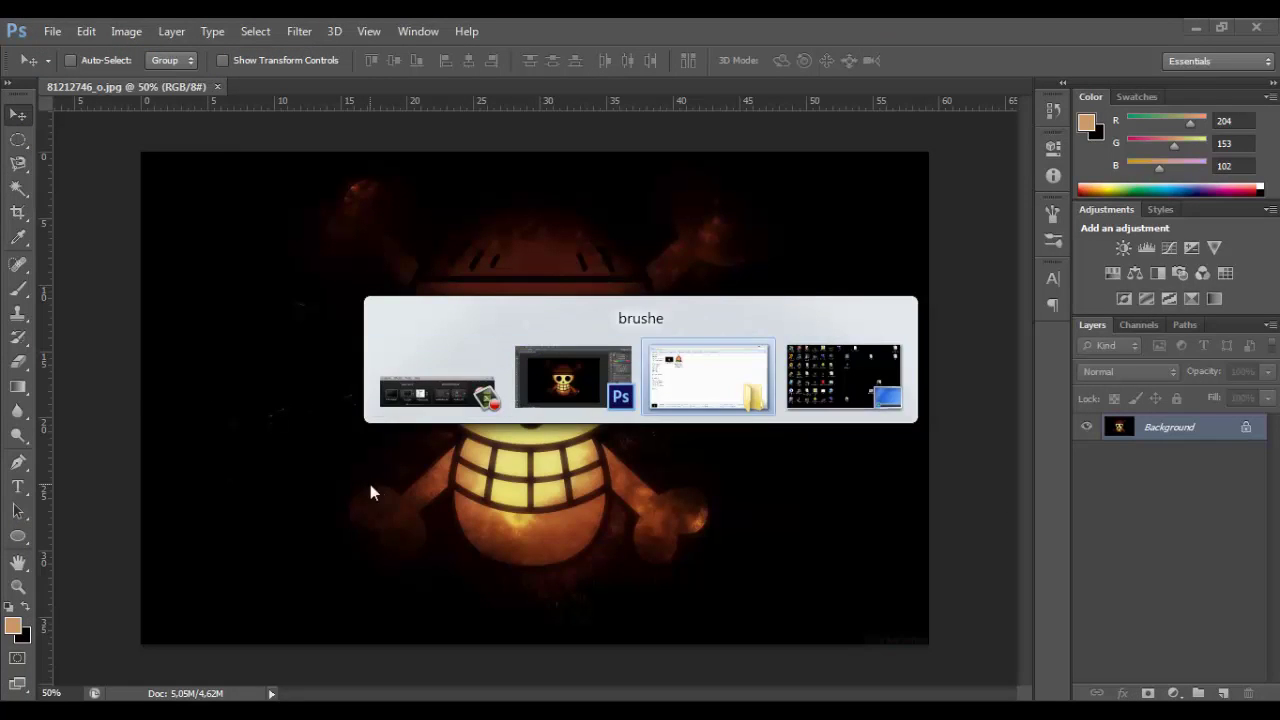
mouse_move(313, 155)
left_mouse_down()
mouse_move(430, 343)
mouse_move(512, 363)
left_mouse_up()
key("alt+Tab")
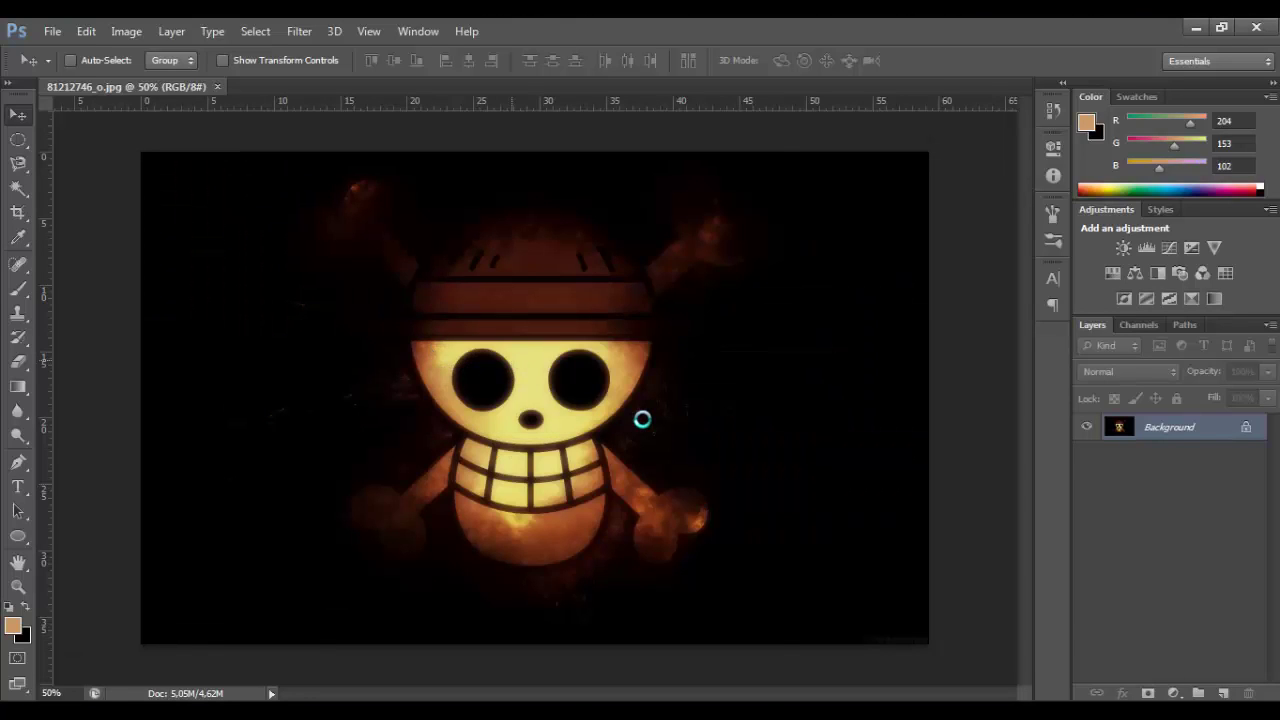
key("Return")
left_click(1160, 369)
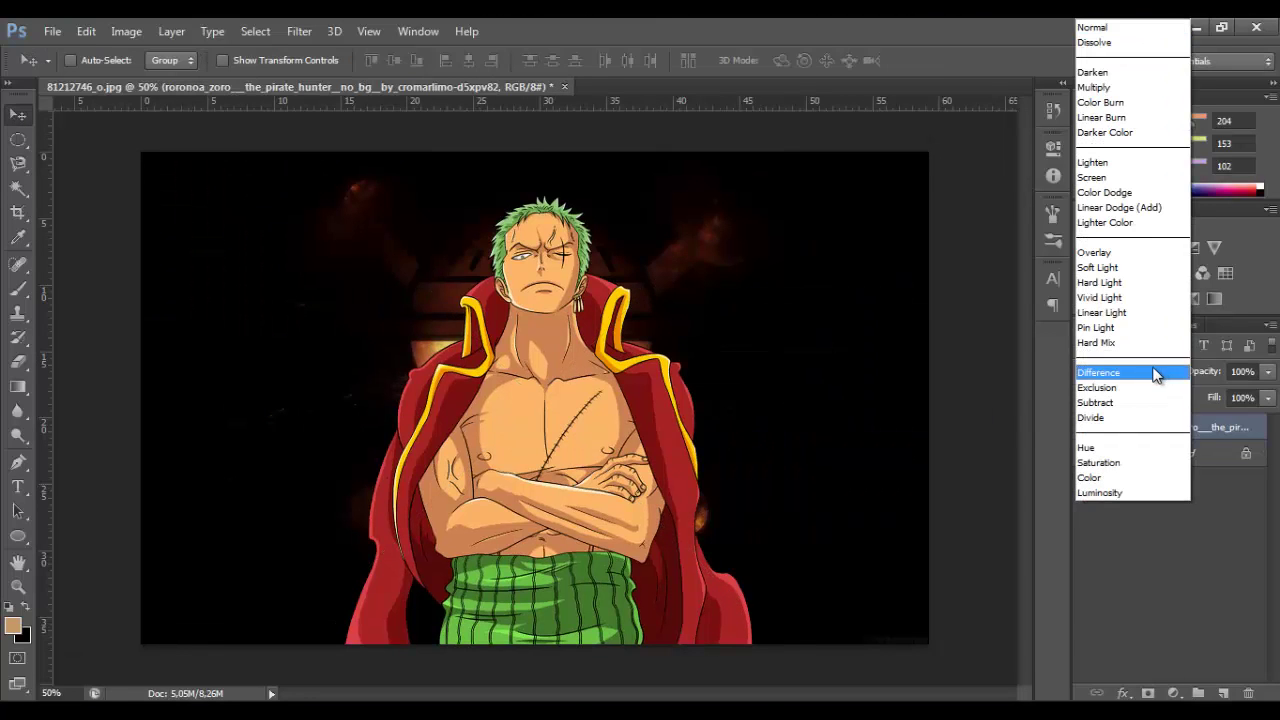
left_click(1132, 30)
right_click(1150, 430)
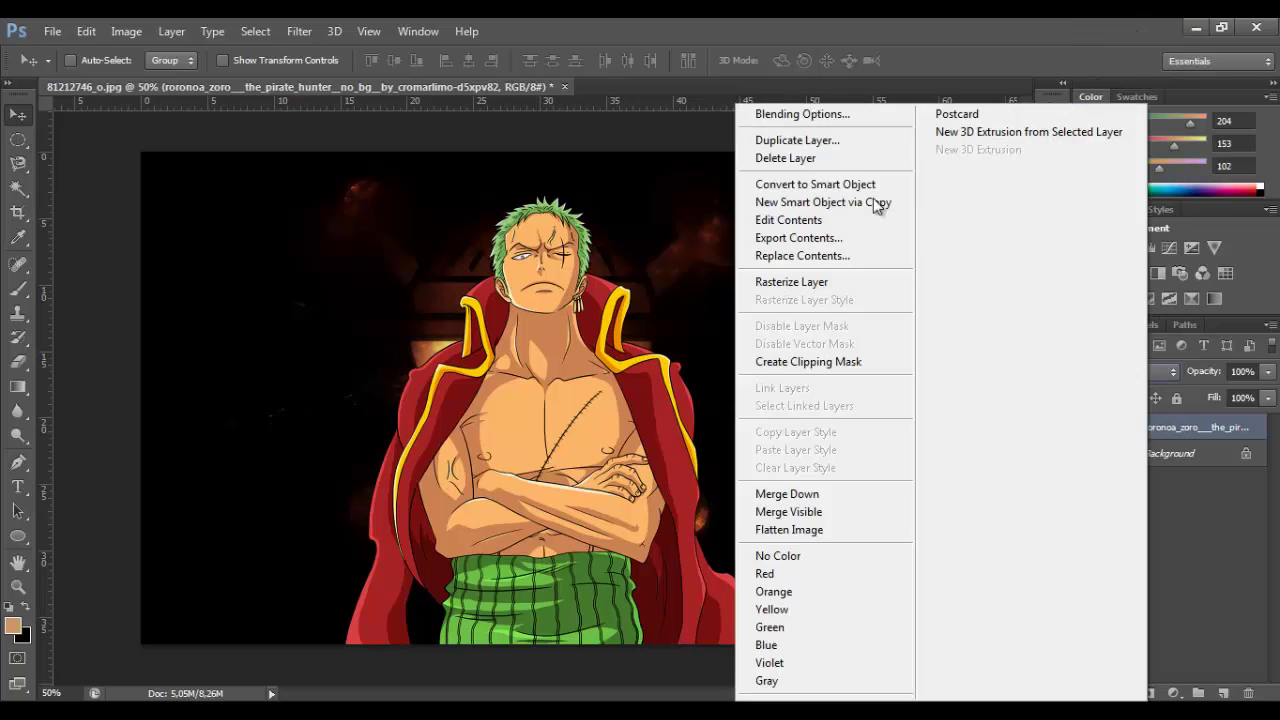
left_click(849, 281)
Scale the Zoro layer down slightly from its top-right corner
key("ctrl+t")
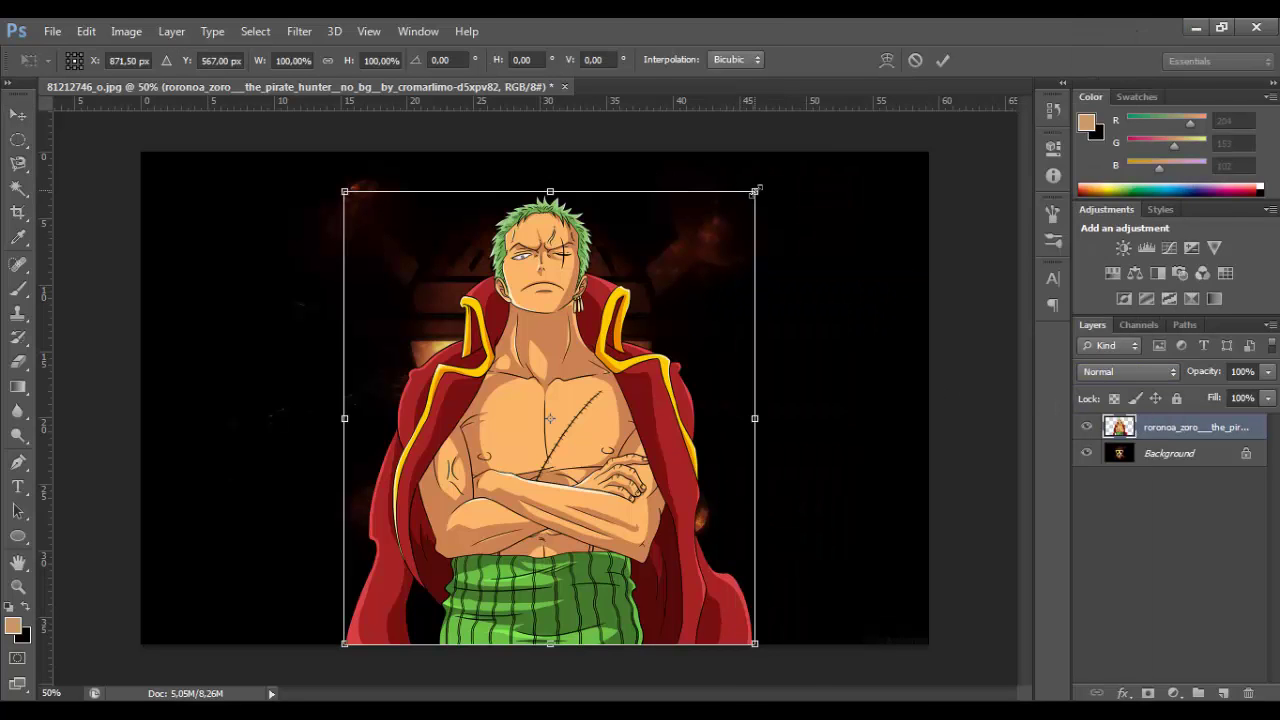
left_click_drag(757, 188, 740, 210)
key("Return")
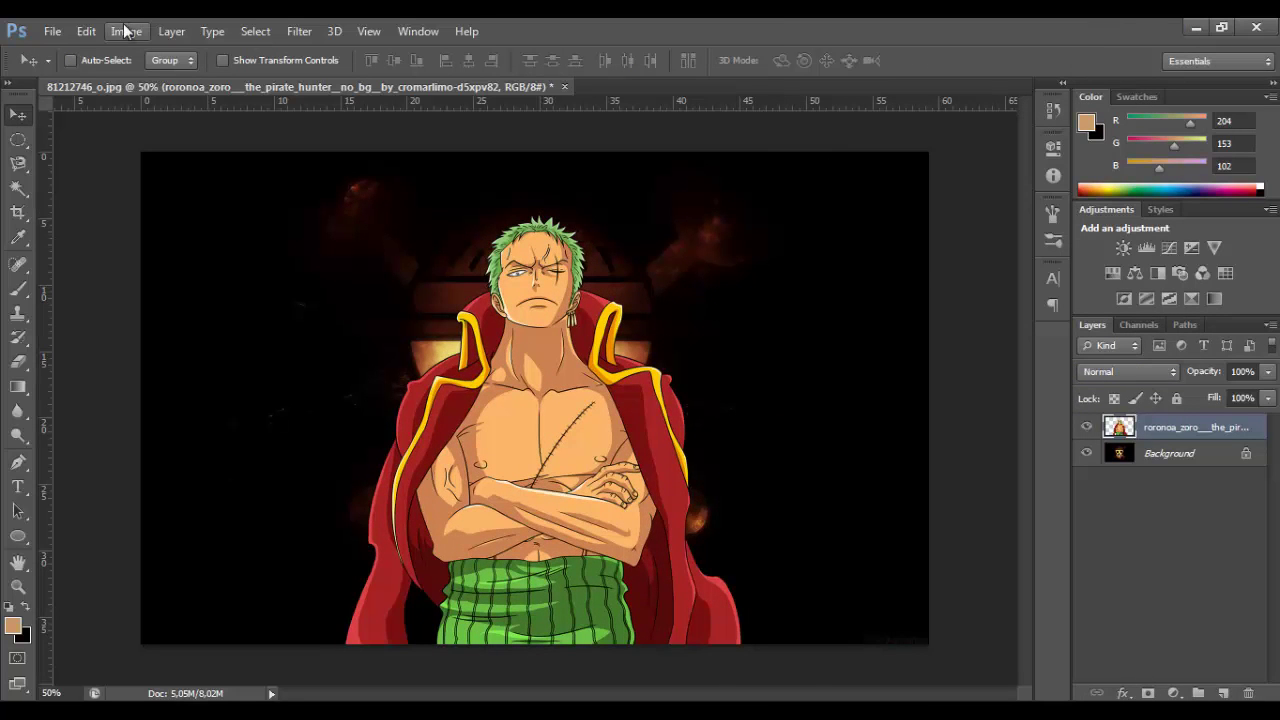
Duplicate the Zoro layer, add a white layer mask to the top copy, and hide that copy
left_click(125, 31)
left_click(125, 31)
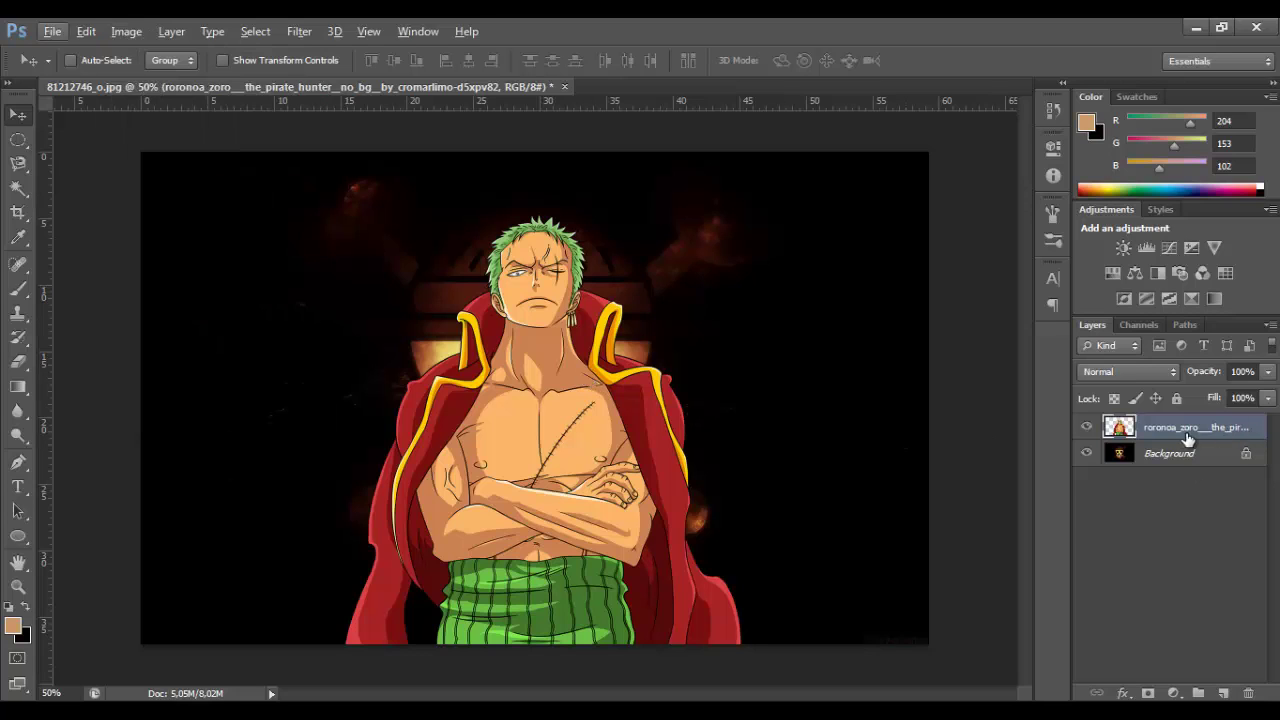
left_click_drag(1187, 437, 1223, 693)
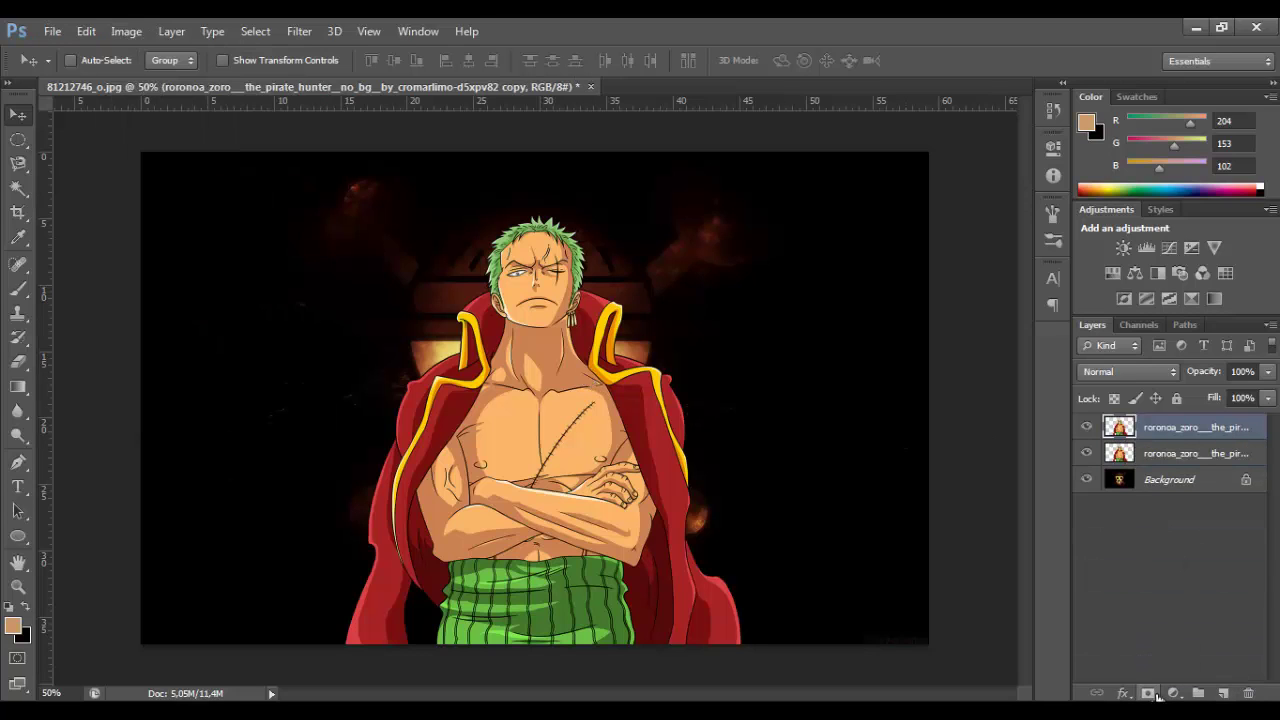
left_click(1148, 693)
key("alt+bracketleft")
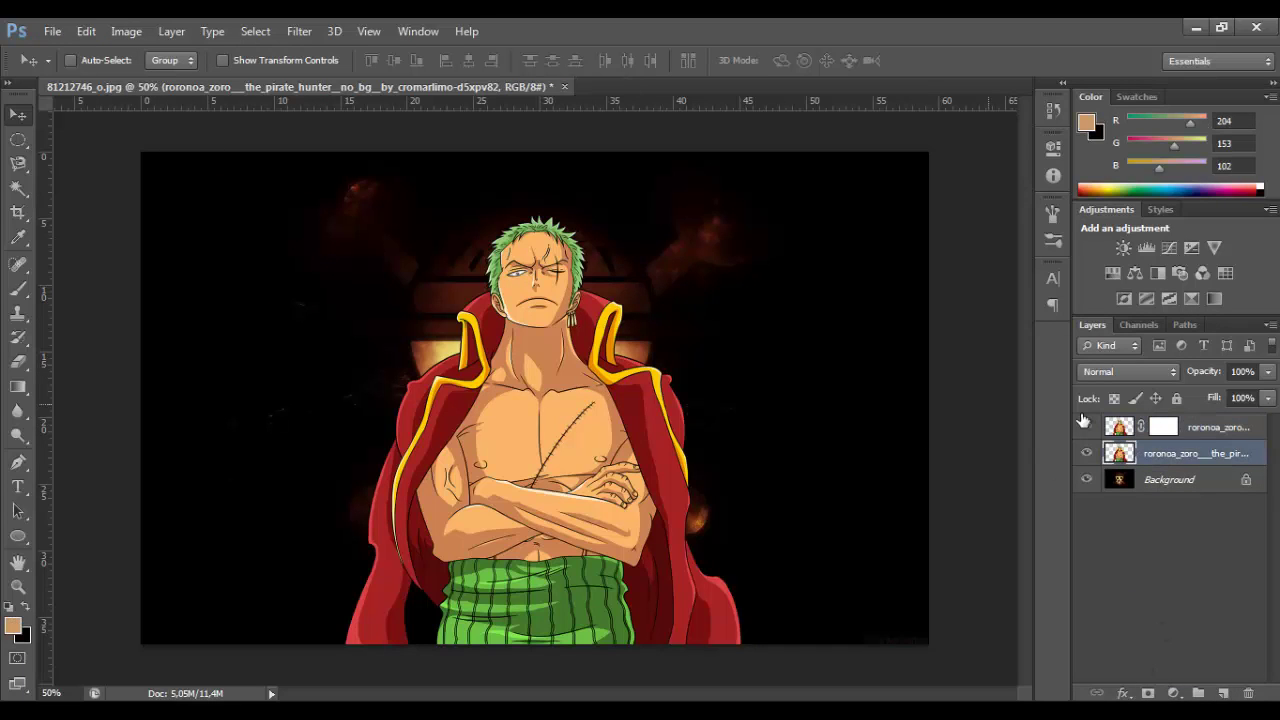
left_click(1086, 453)
left_click(1086, 453)
left_click(300, 31)
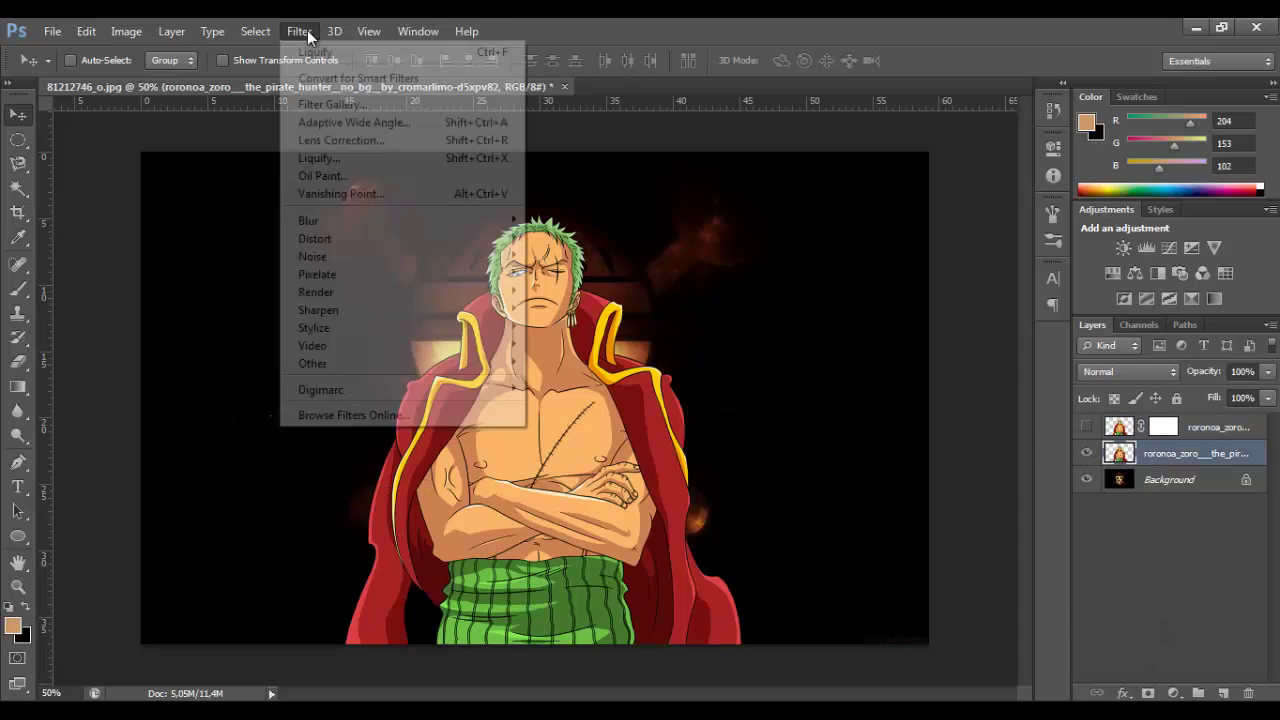
Liquify the lower Zoro layer with Forward Warp, brush size 301, pushing arm, collar and cape left
left_click(340, 158)
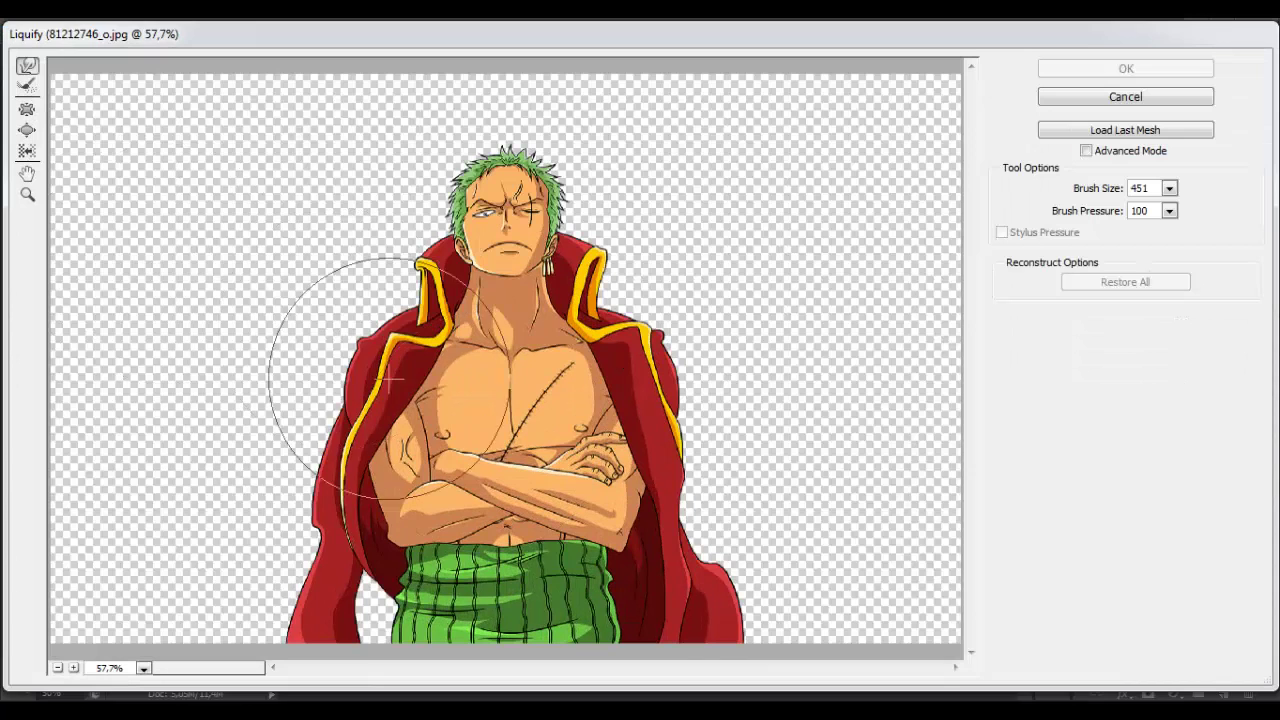
mouse_move(389, 380)
left_mouse_down()
mouse_move(257, 329)
mouse_move(250, 300)
left_mouse_up()
mouse_move(271, 557)
left_mouse_down()
mouse_move(186, 529)
mouse_move(229, 604)
mouse_move(171, 414)
mouse_move(314, 329)
mouse_move(257, 423)
mouse_move(377, 279)
mouse_move(343, 268)
mouse_move(347, 302)
left_mouse_up()
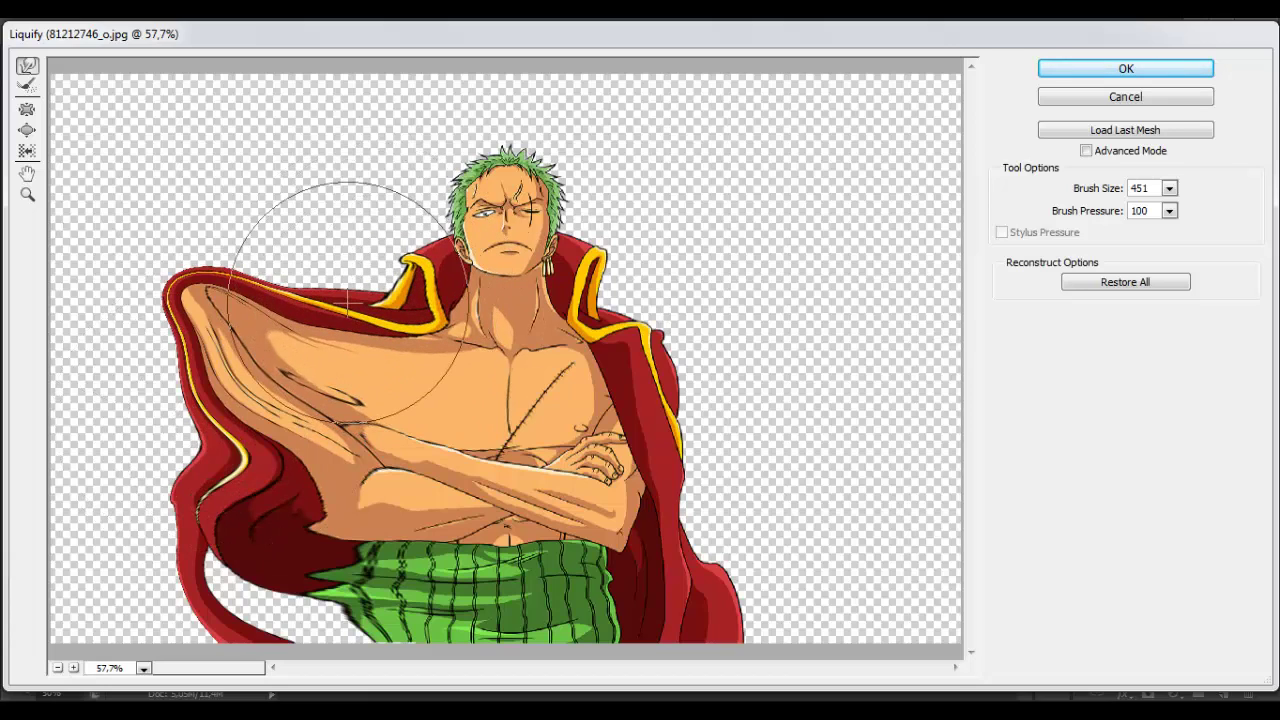
left_click(1169, 188)
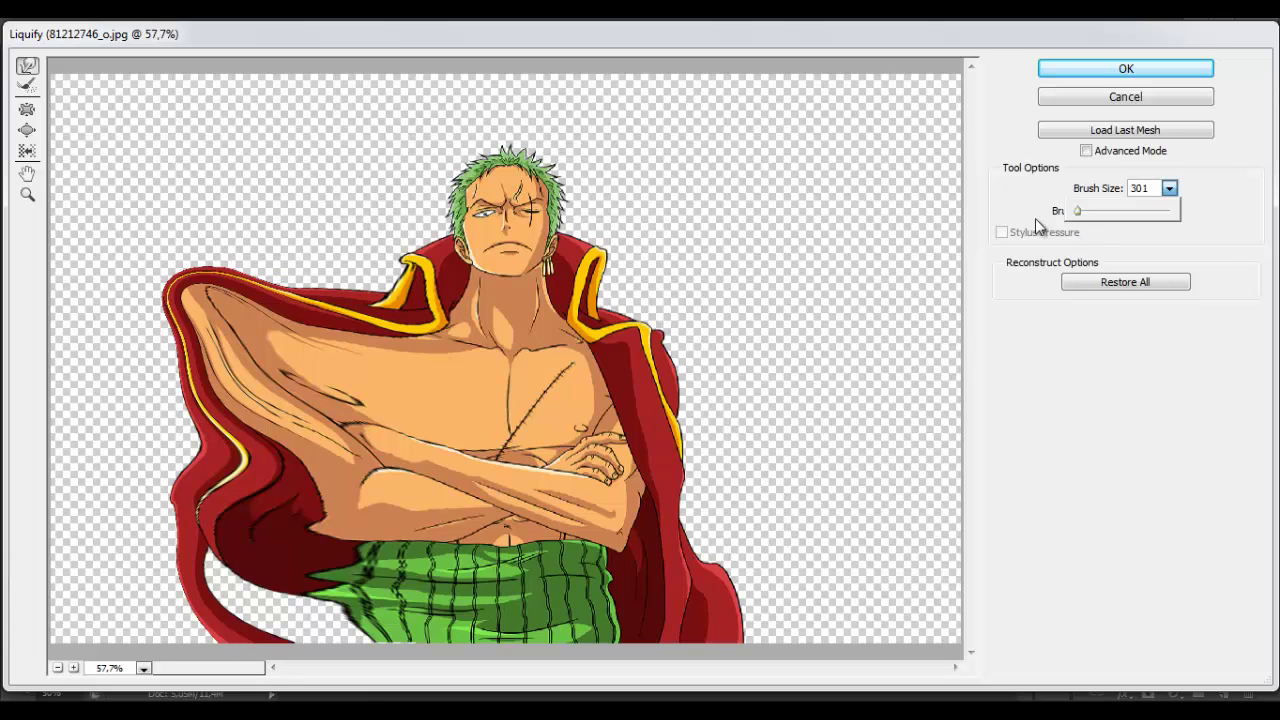
left_click(371, 257)
left_click_drag(380, 262, 343, 214)
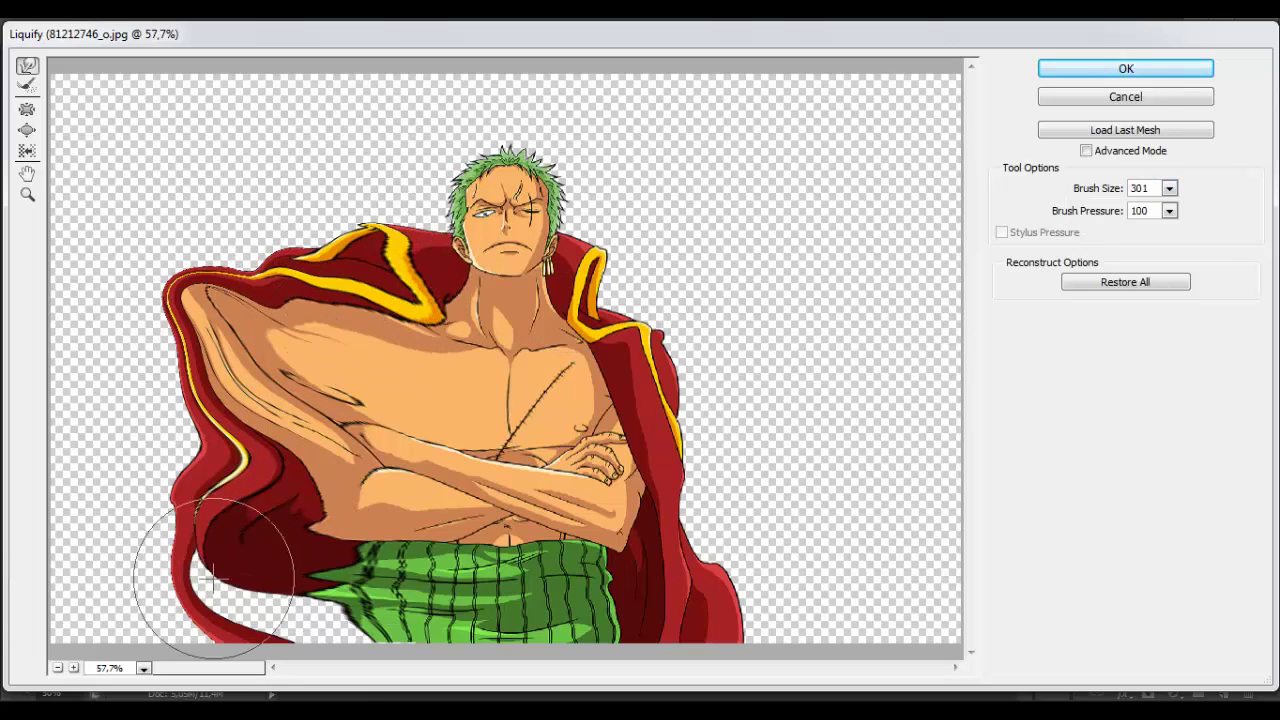
left_click(1126, 68)
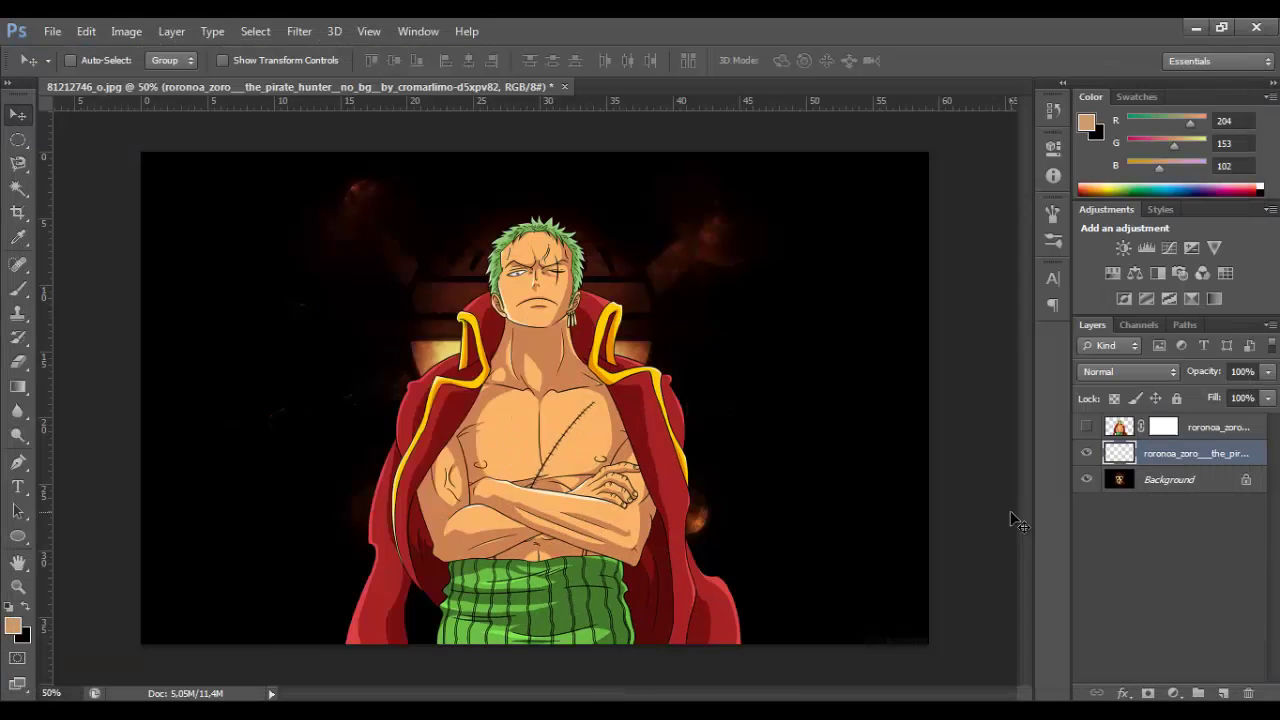
Show and select the masked top Zoro copy, hide the warped layer, and load a 1000 px scatter brush
left_click(1086, 428)
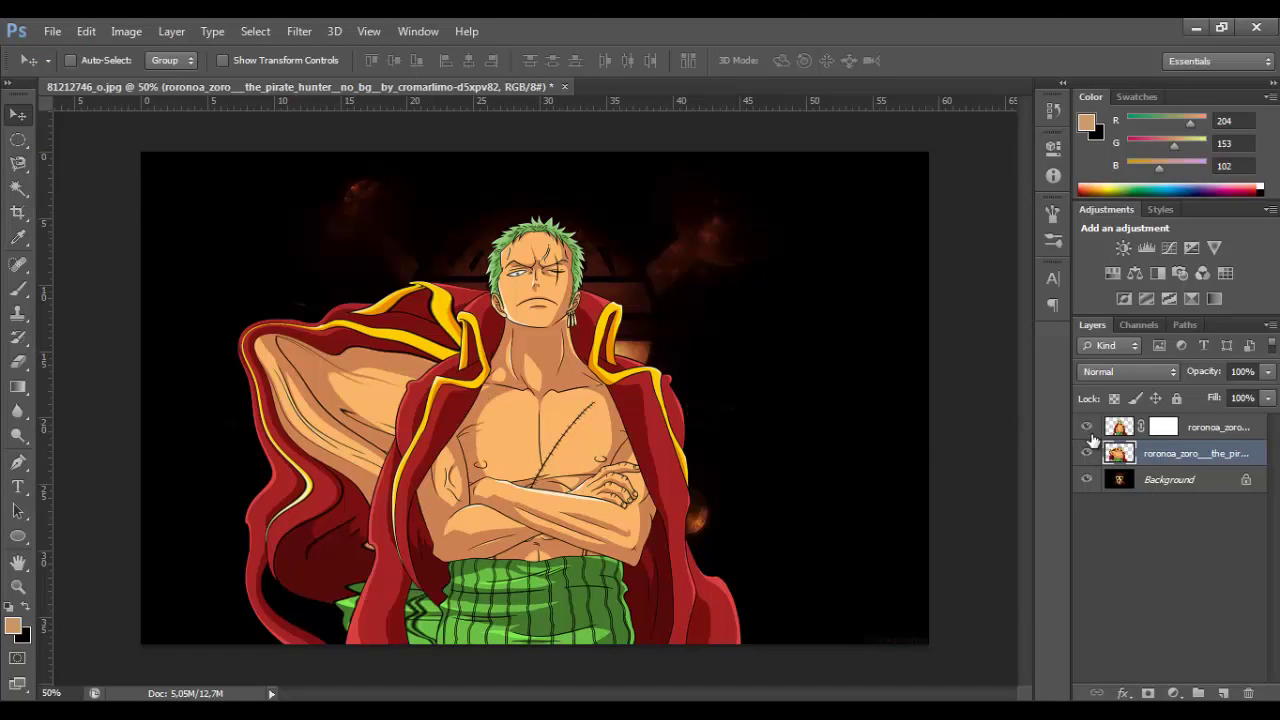
left_click(1180, 427)
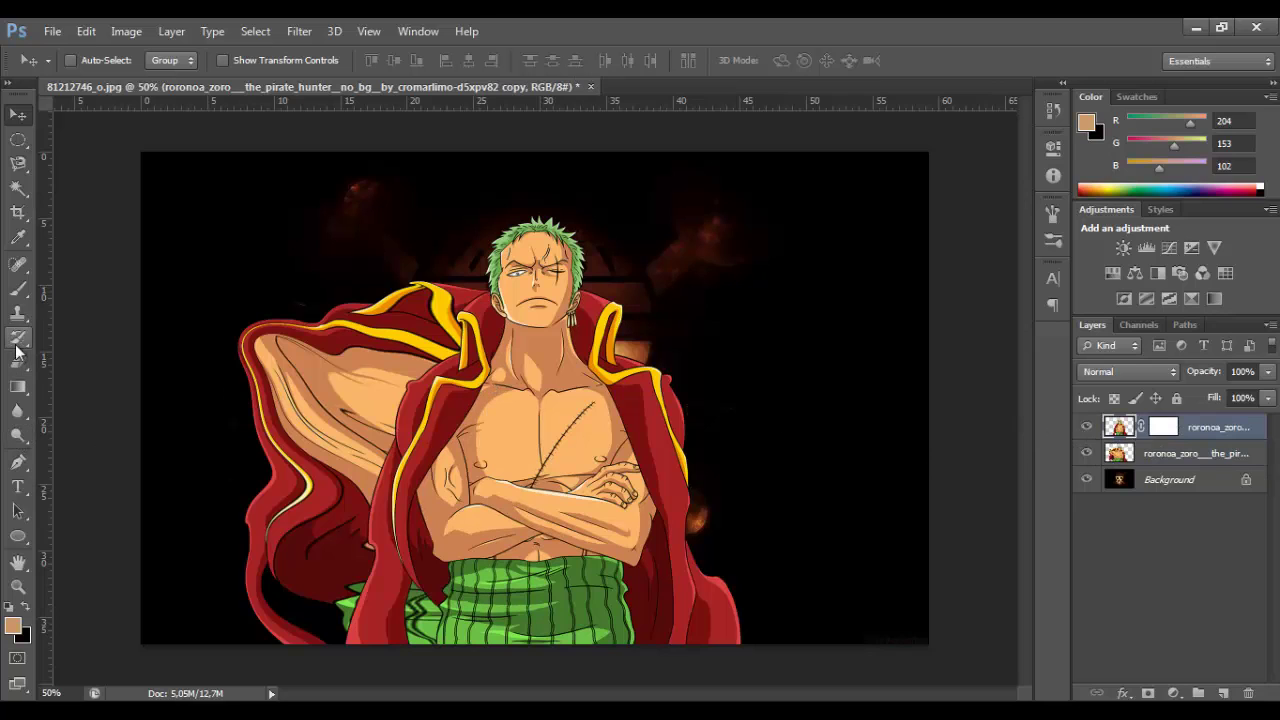
left_click(18, 289)
left_click(100, 63)
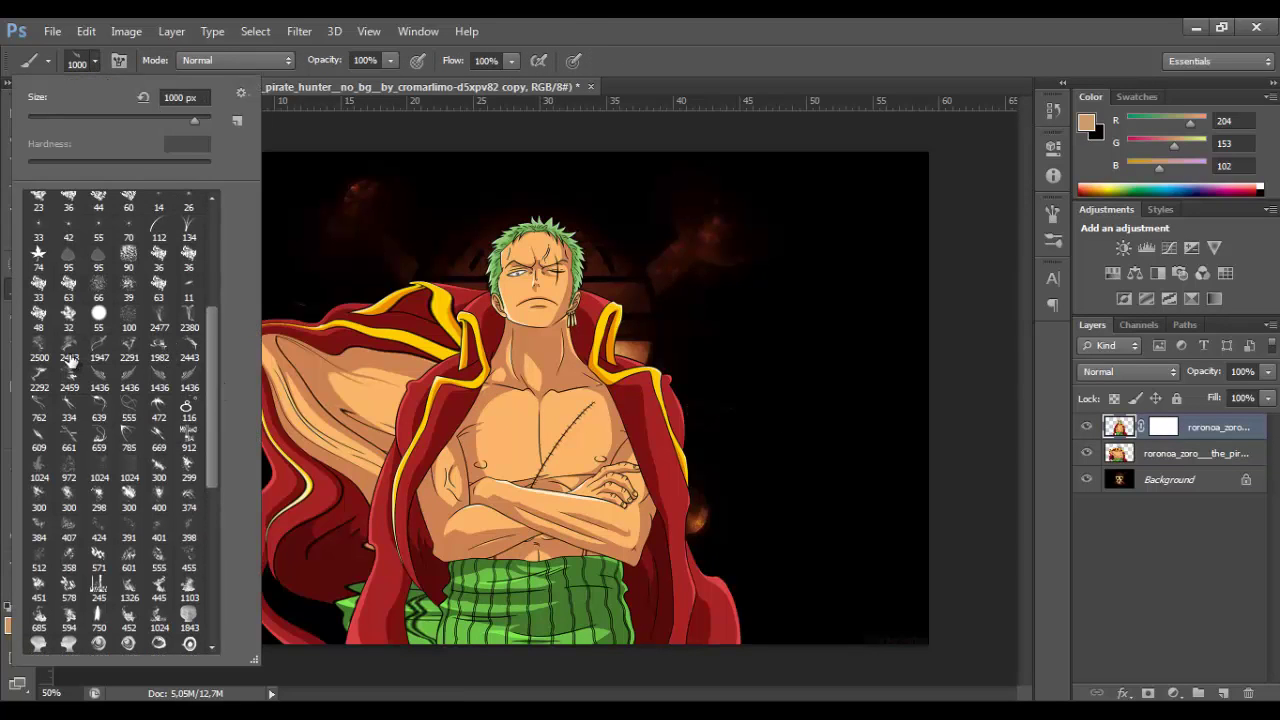
left_click(68, 358)
left_click(1087, 455)
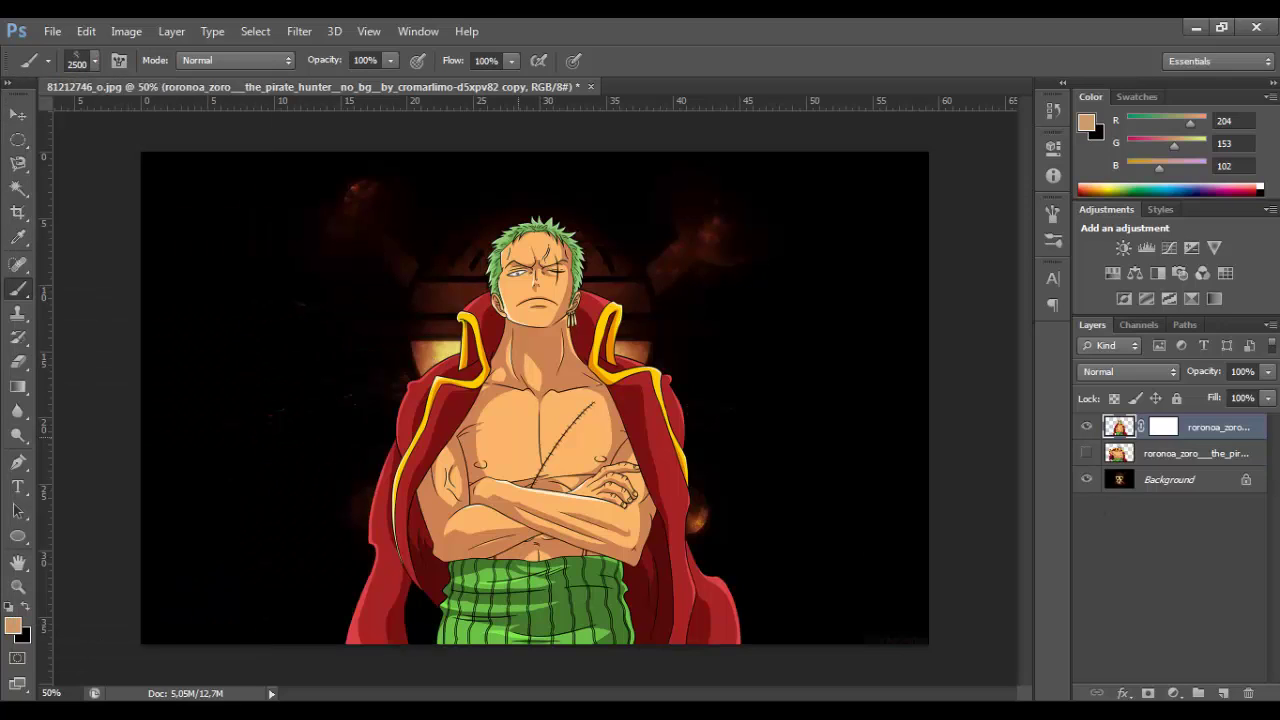
right_click(443, 265)
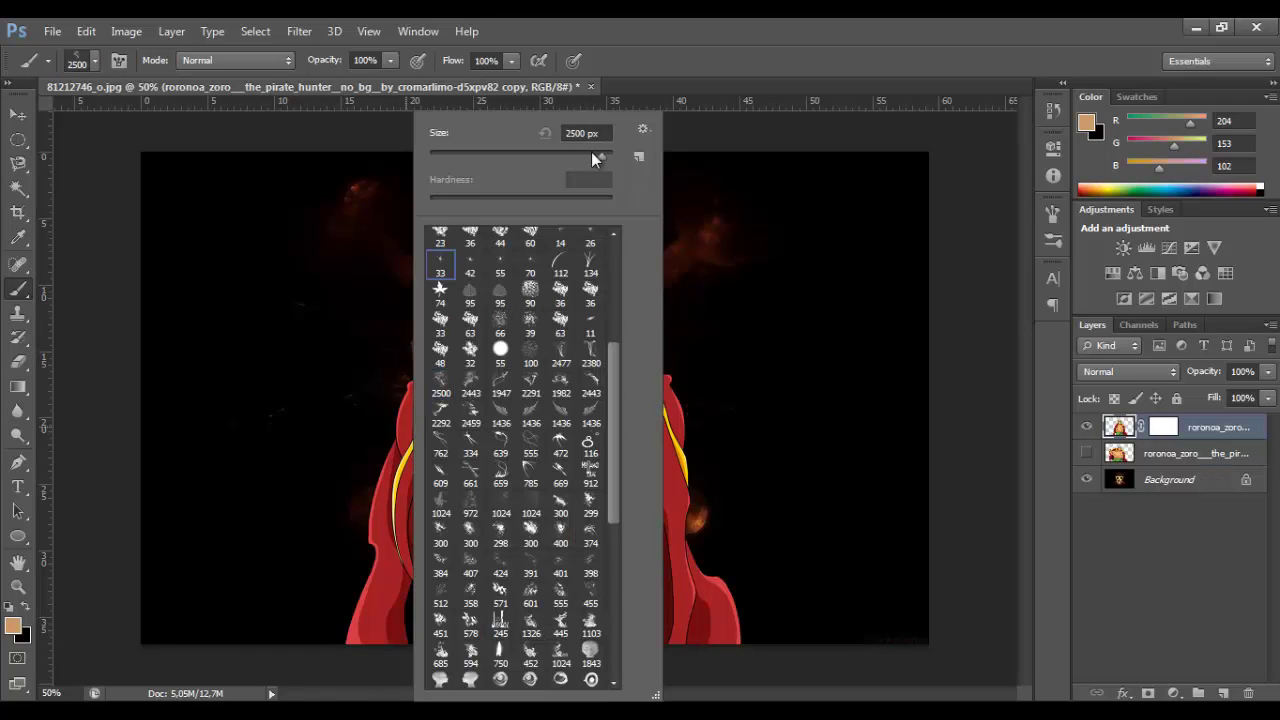
left_click_drag(522, 156, 584, 156)
key("Return")
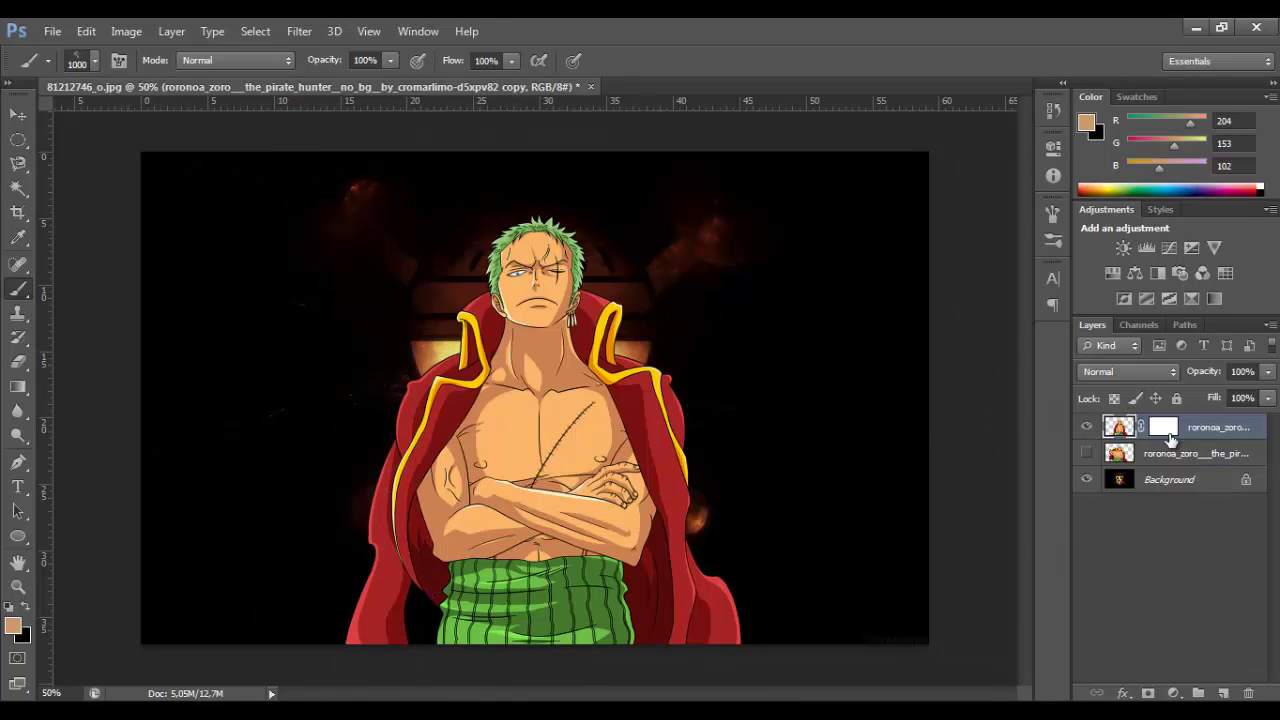
Paint black on the top copy's mask over Zoro's coat, undoing a stray black patch
left_click(1163, 427)
key("d")
key("x")
left_click_drag(471, 471, 370, 440)
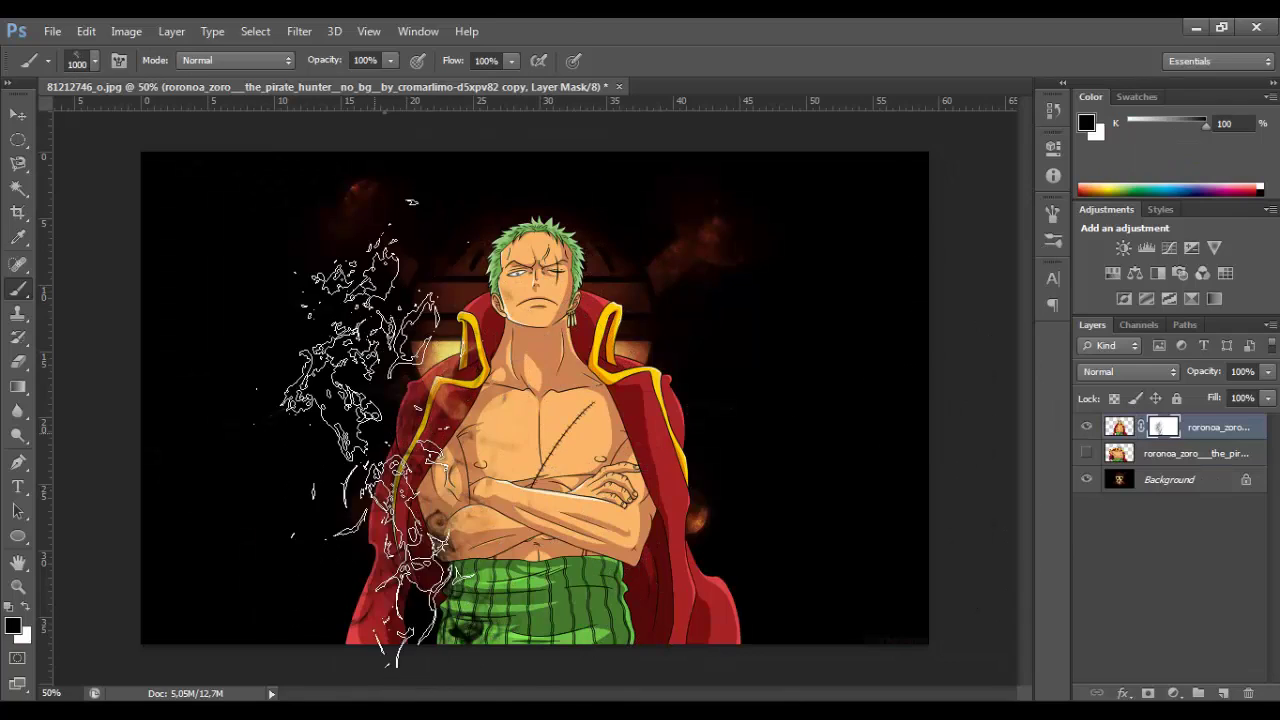
left_click(370, 430)
right_click(382, 430)
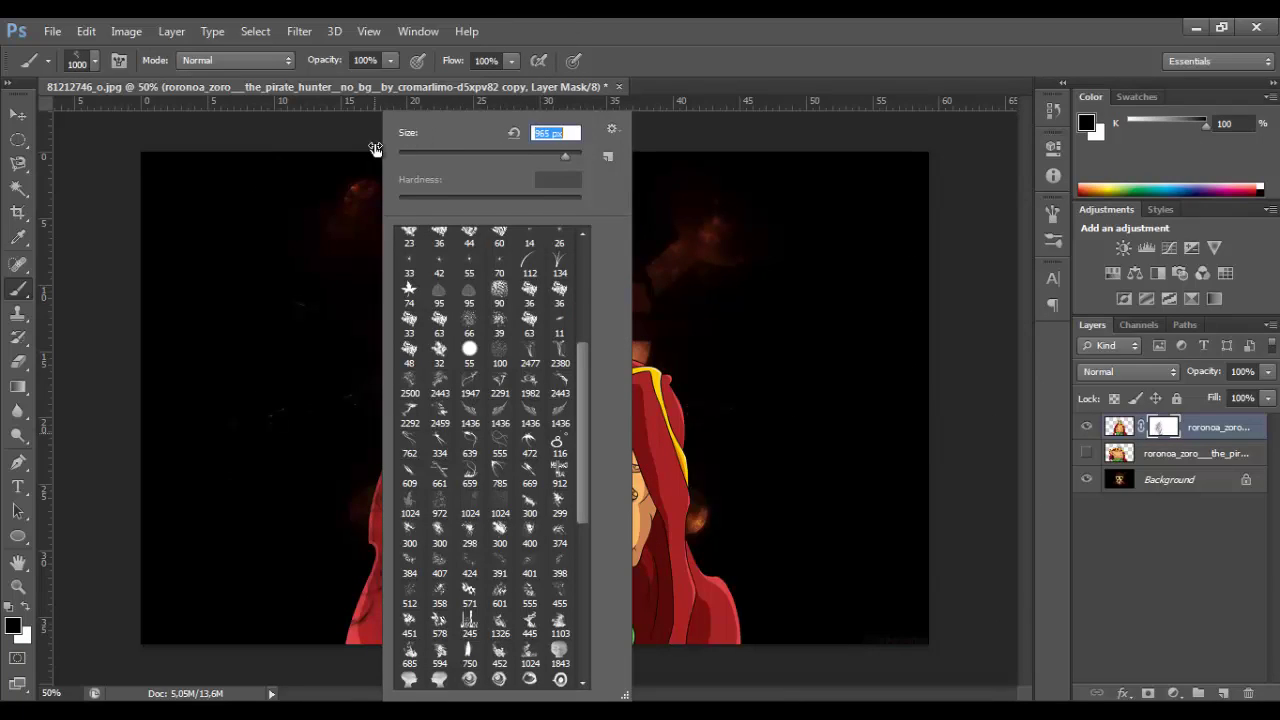
key("Escape")
key("ctrl+z")
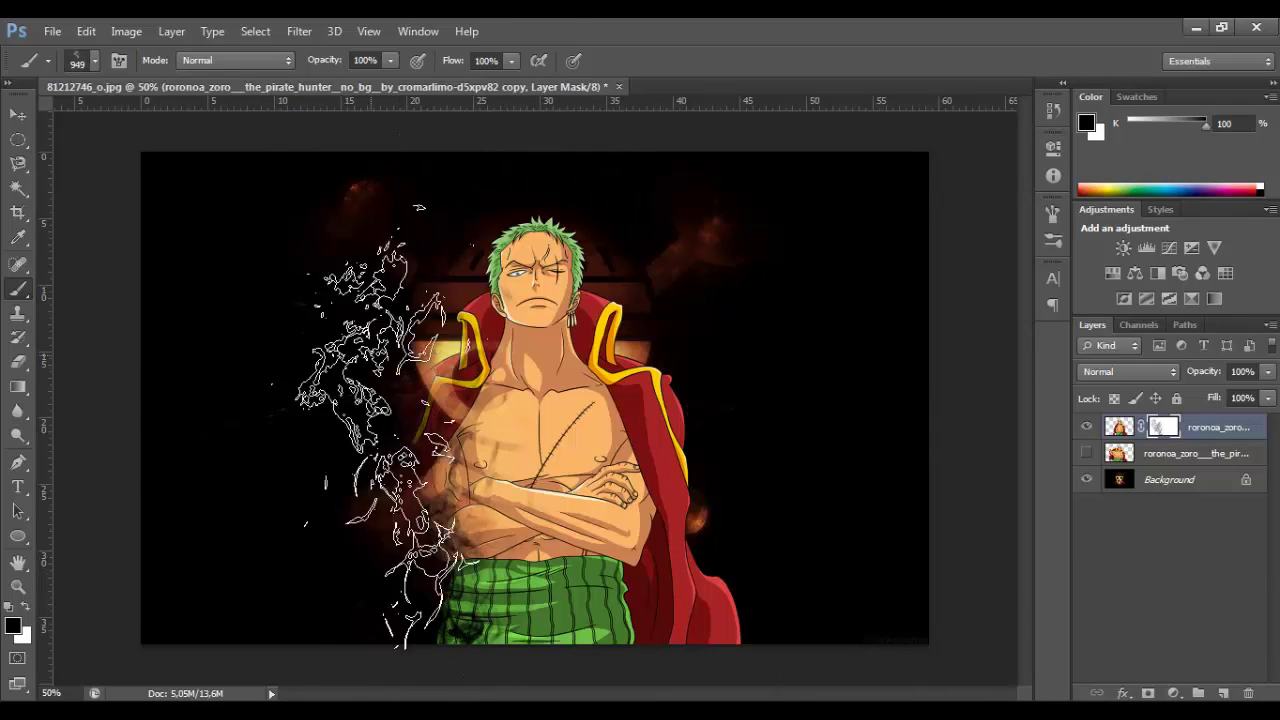
Paint black over Zoro's left side on the mask and pick brush preset 2500
left_click(270, 380)
right_click(290, 380)
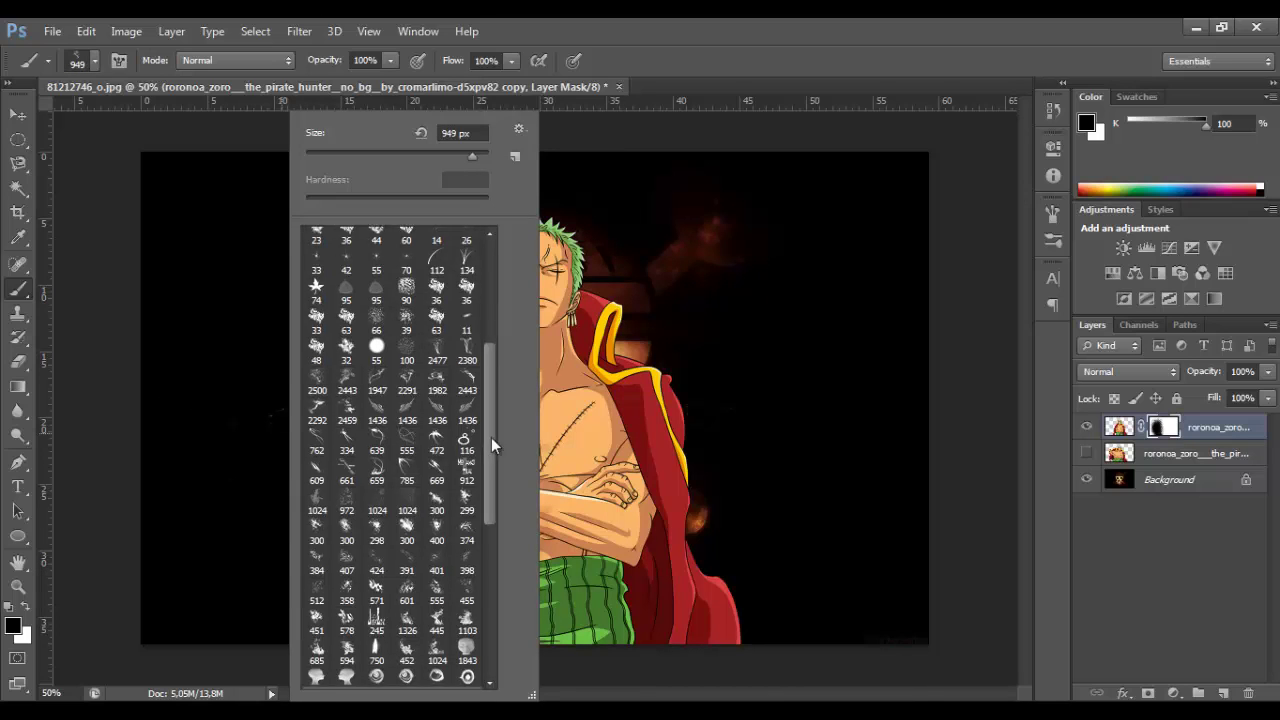
scroll(491, 437, "down", 2)
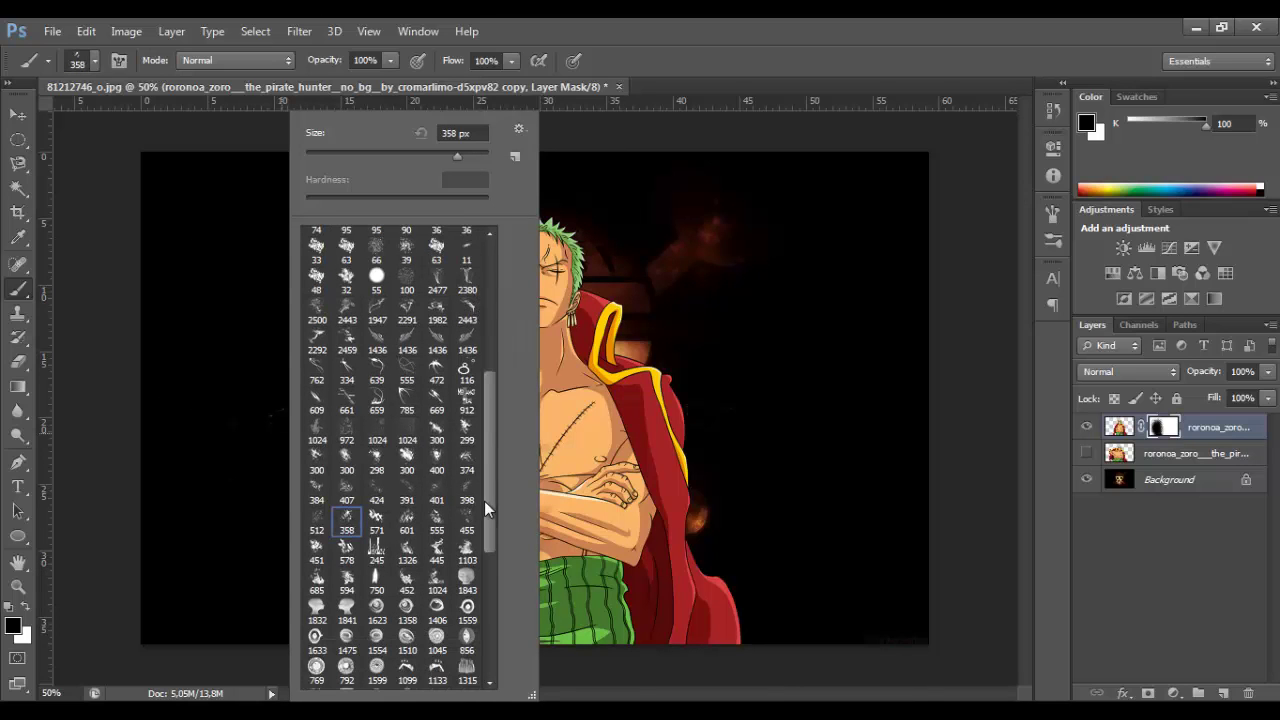
left_click_drag(488, 505, 491, 620)
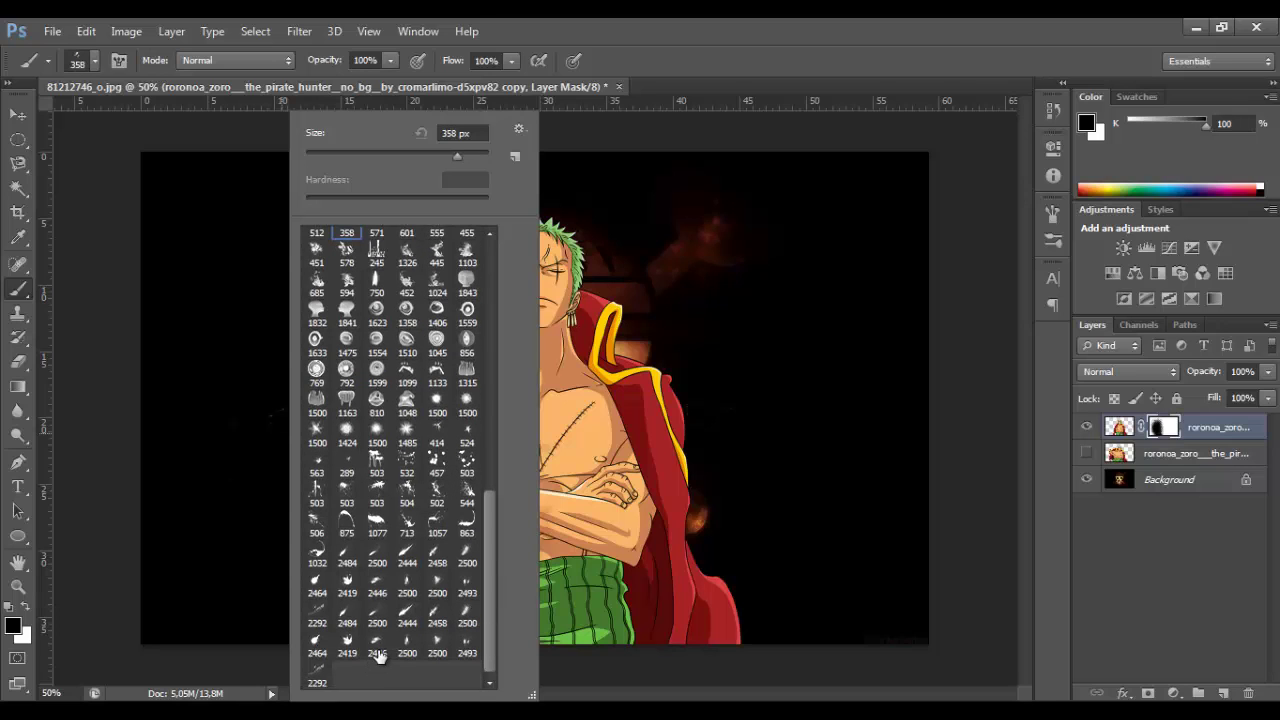
double_click(437, 640)
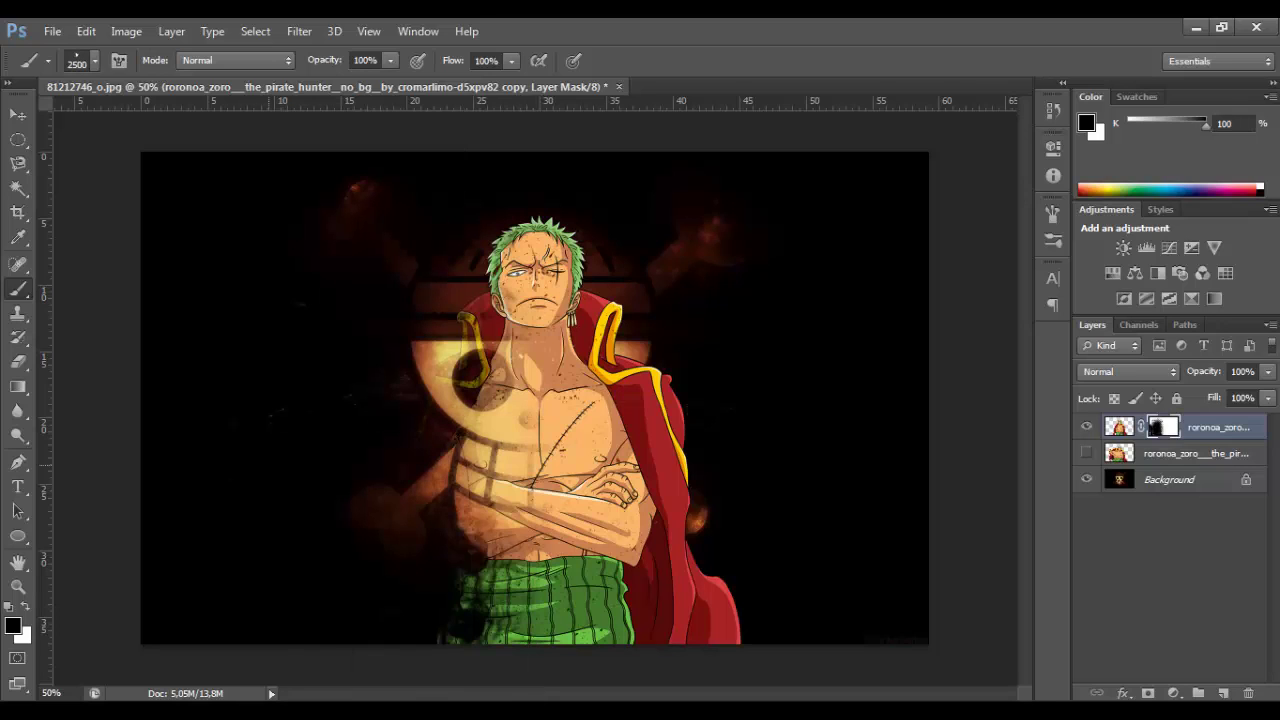
Trial-stamp the 2500 grunge brush and undo it, then adjust the brush size
left_click(535, 400)
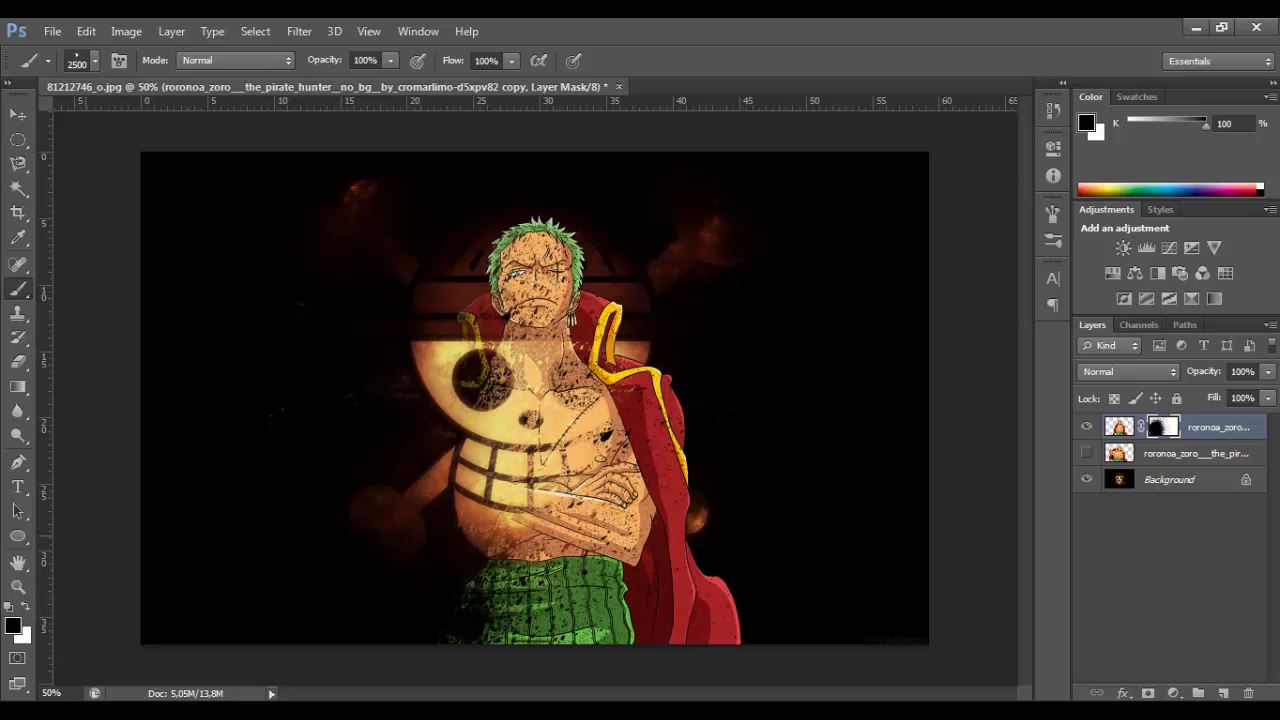
key("ctrl+z")
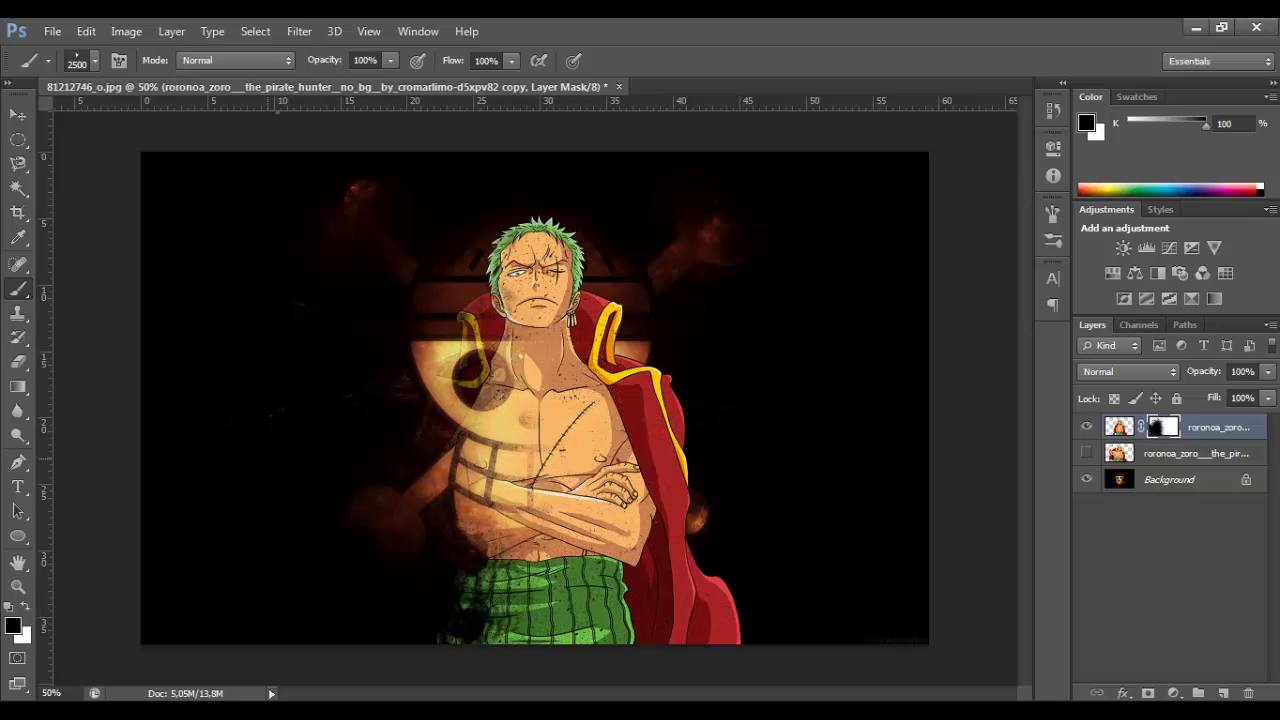
right_click(280, 115)
right_click(425, 355)
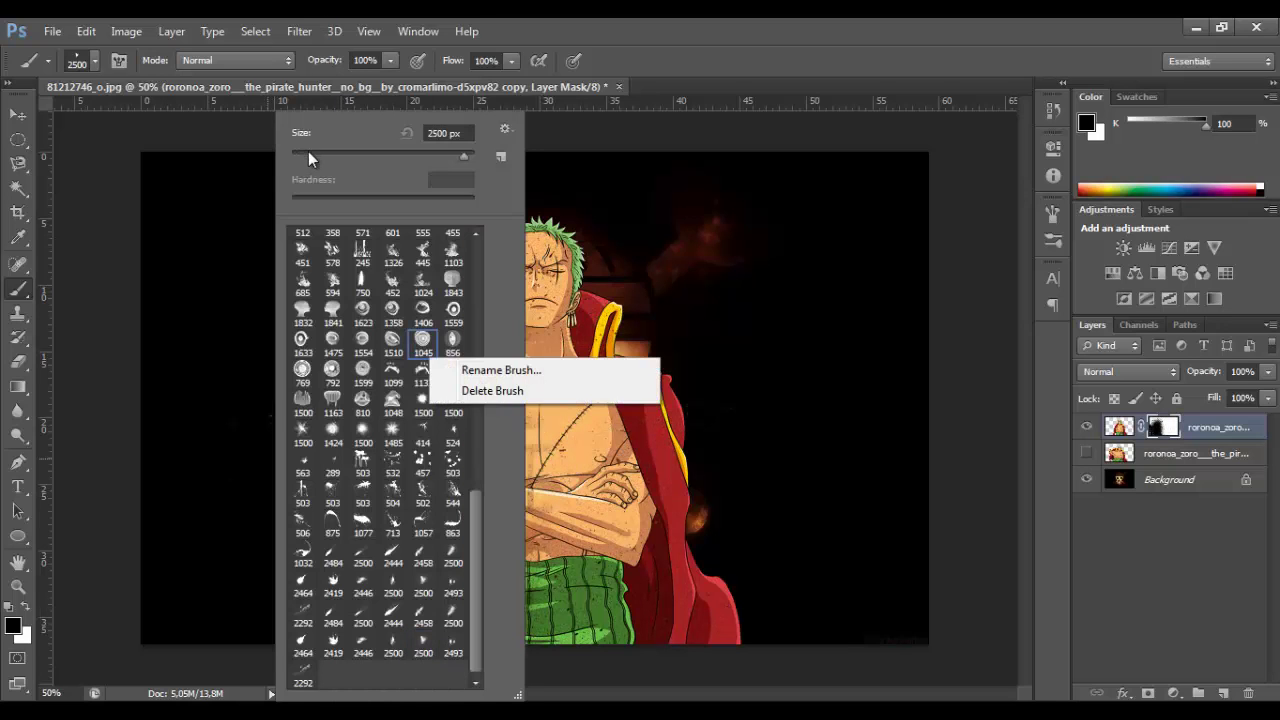
left_click(304, 138)
left_click_drag(304, 138, 272, 152)
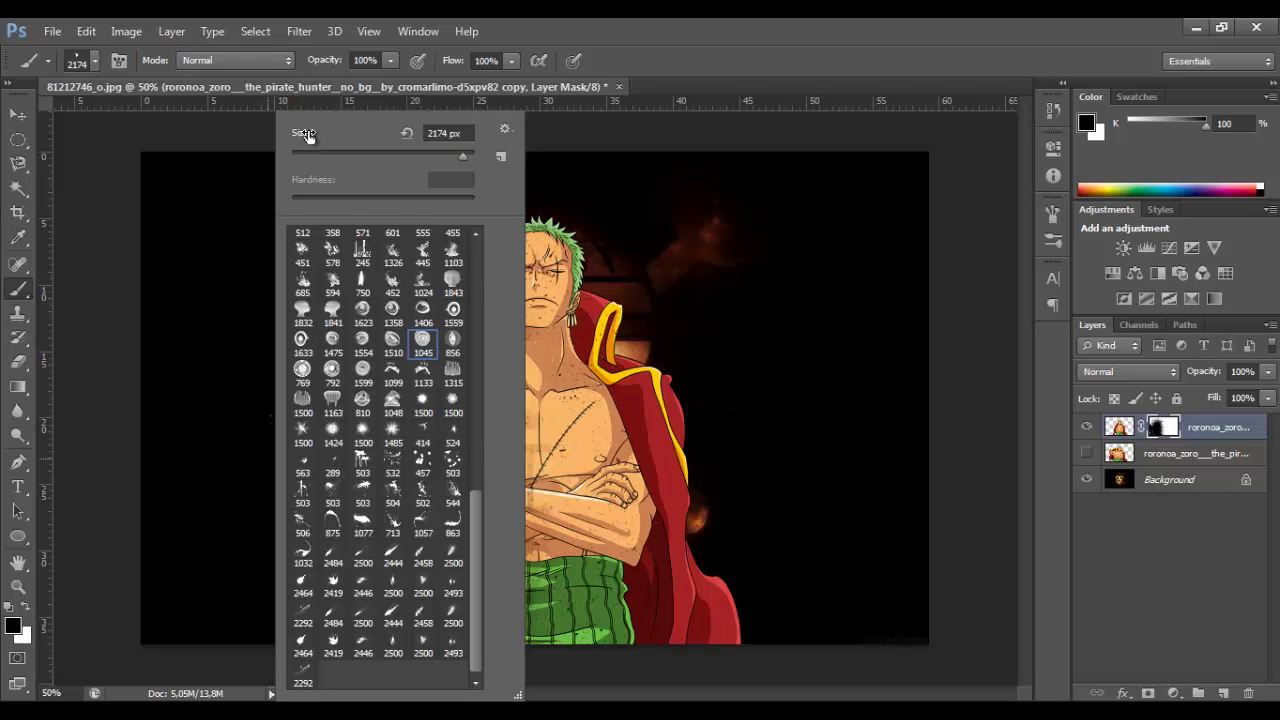
double_click(445, 133)
type("25")
key("Return")
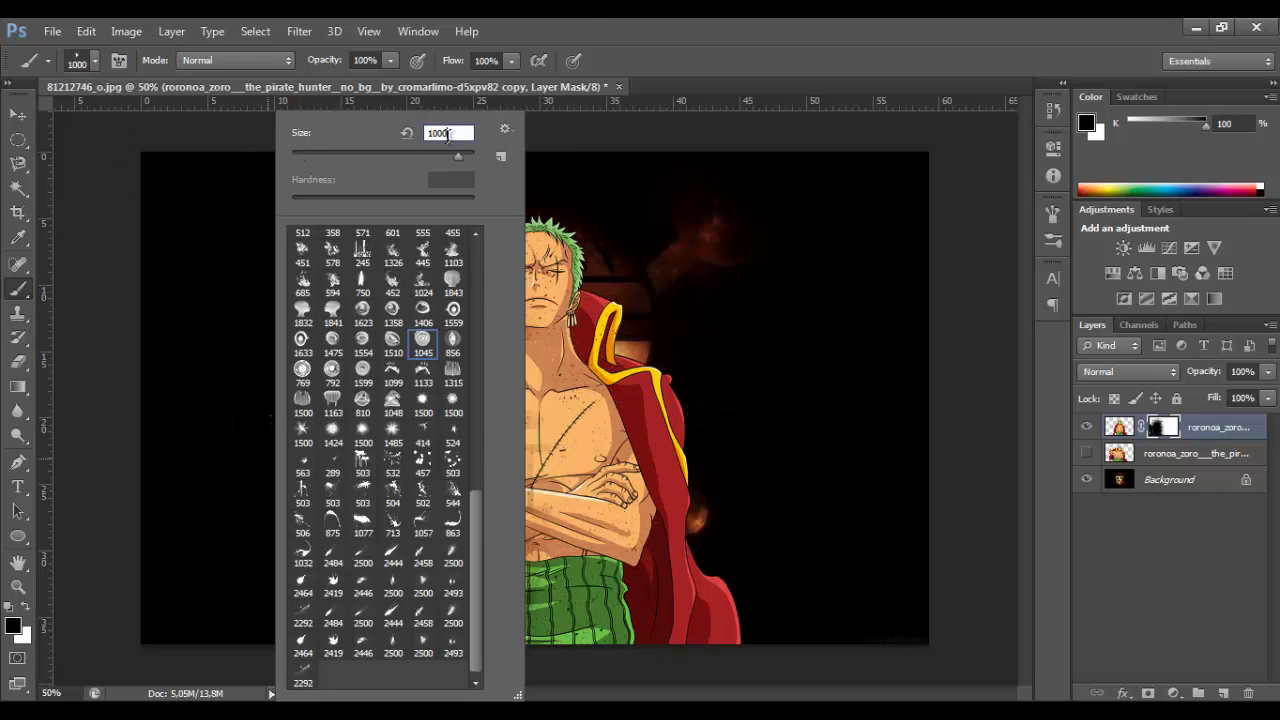
key("Return")
Paint and undo trial particle strokes on both sides of Zoro, then show and select the second Zoro layer
mouse_move(400, 245)
left_mouse_down()
mouse_move(430, 260)
mouse_move(430, 370)
mouse_move(320, 610)
mouse_move(268, 660)
left_mouse_up()
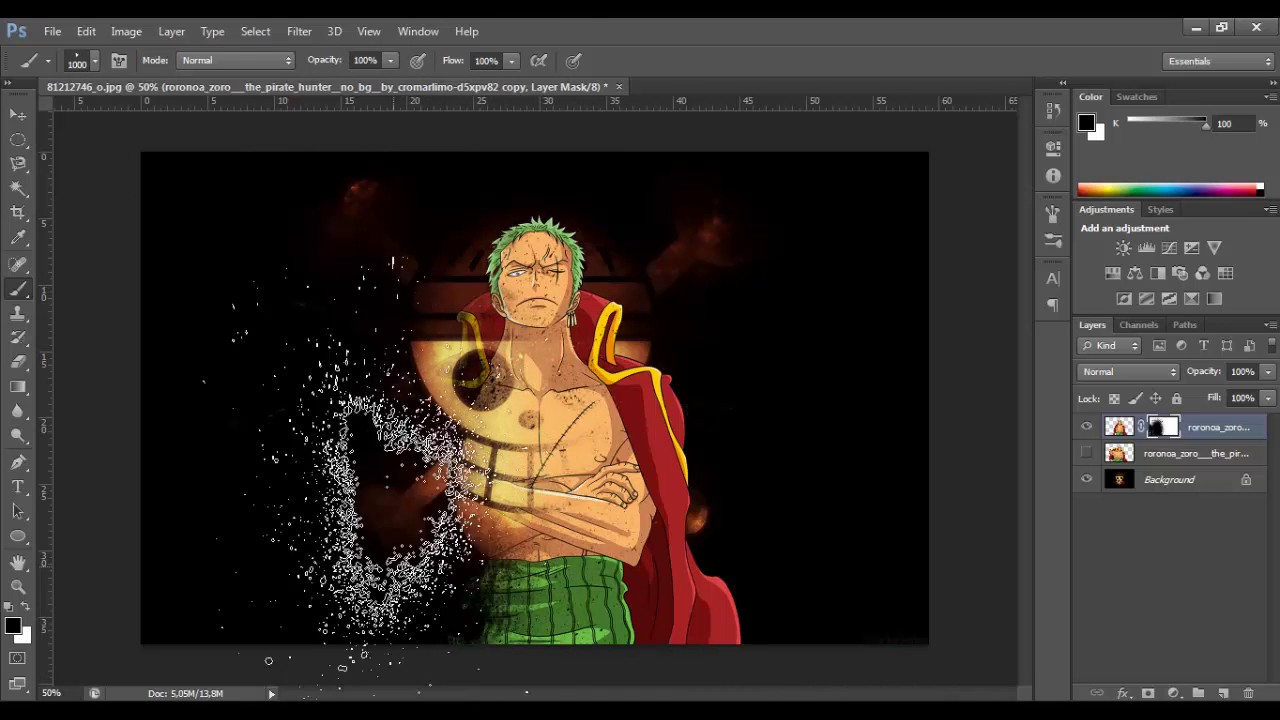
key("ctrl+z")
left_click_drag(700, 300, 760, 500)
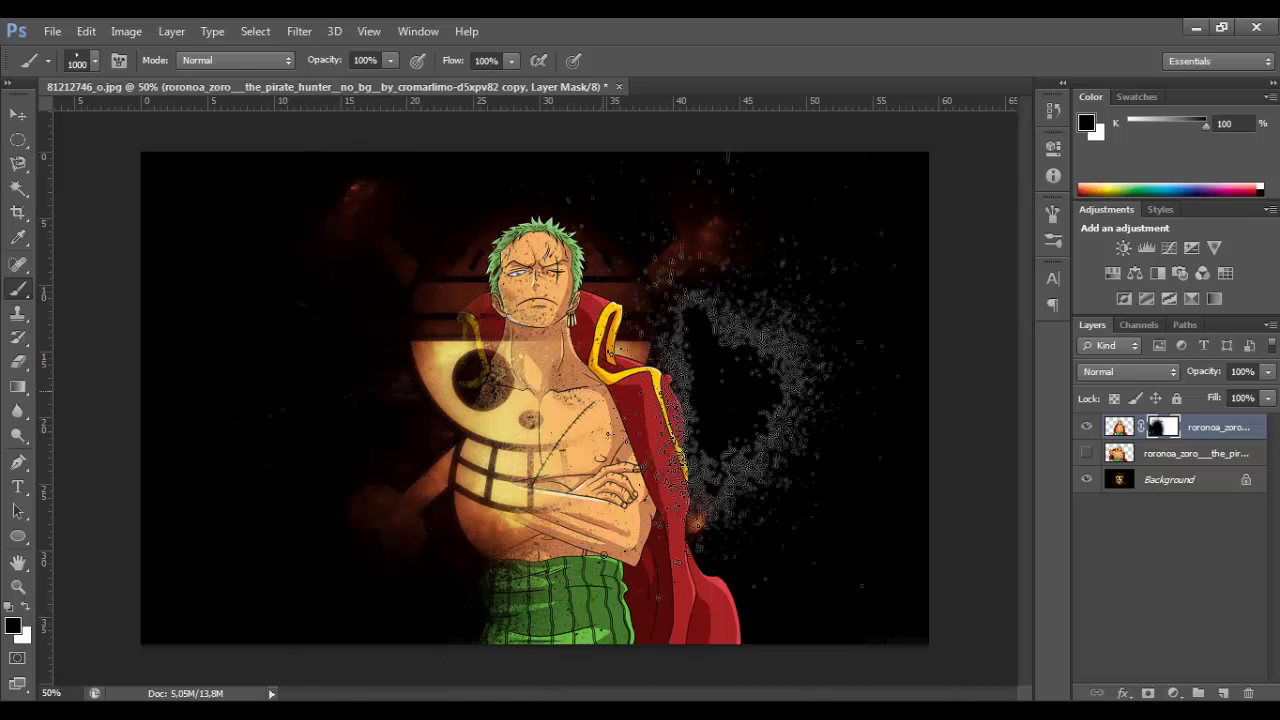
key("ctrl+z")
left_click(1170, 453)
left_click(1087, 453)
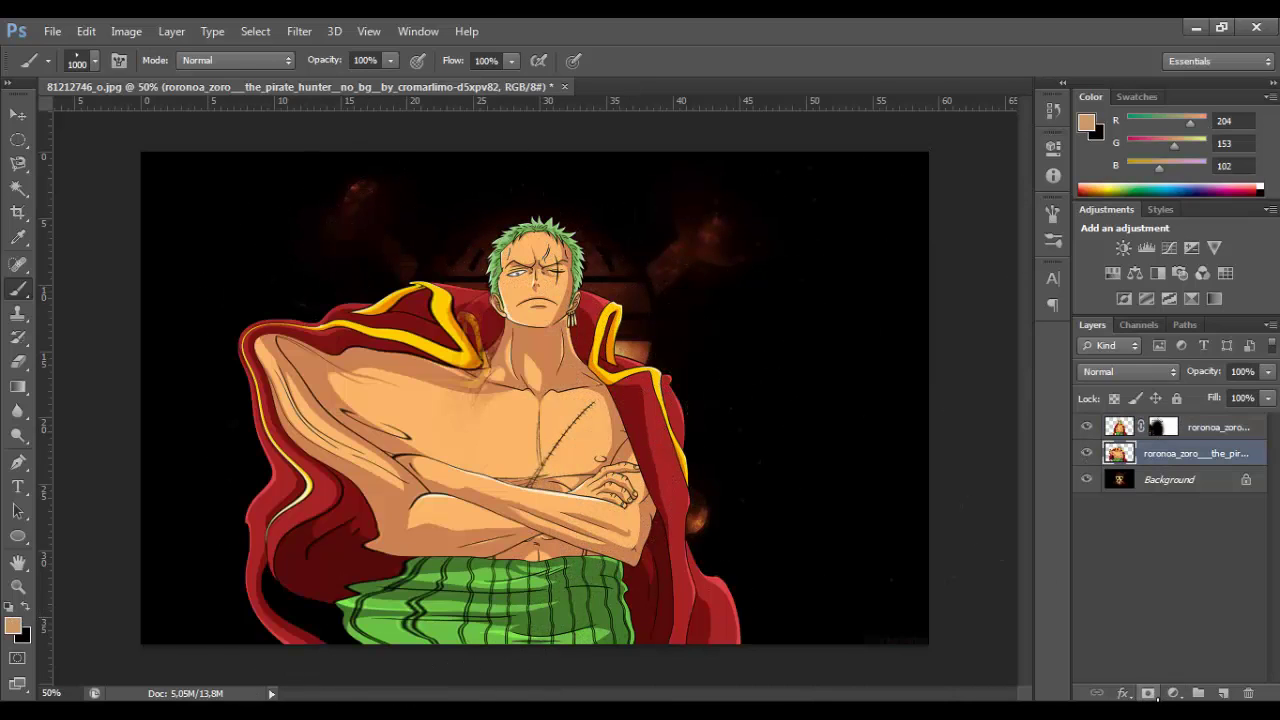
Give the second Zoro layer an inverted black mask and switch the painting colour to white
left_click(1148, 693)
key("ctrl+i")
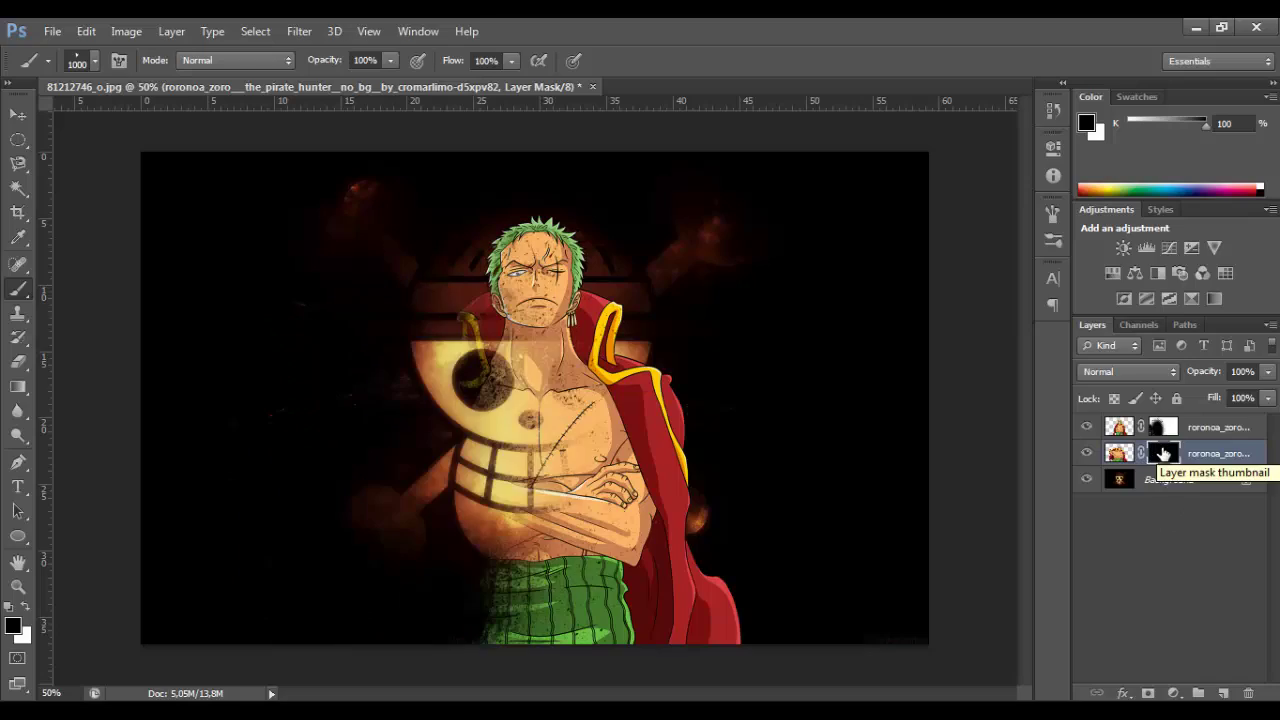
left_click_drag(520, 430, 300, 450)
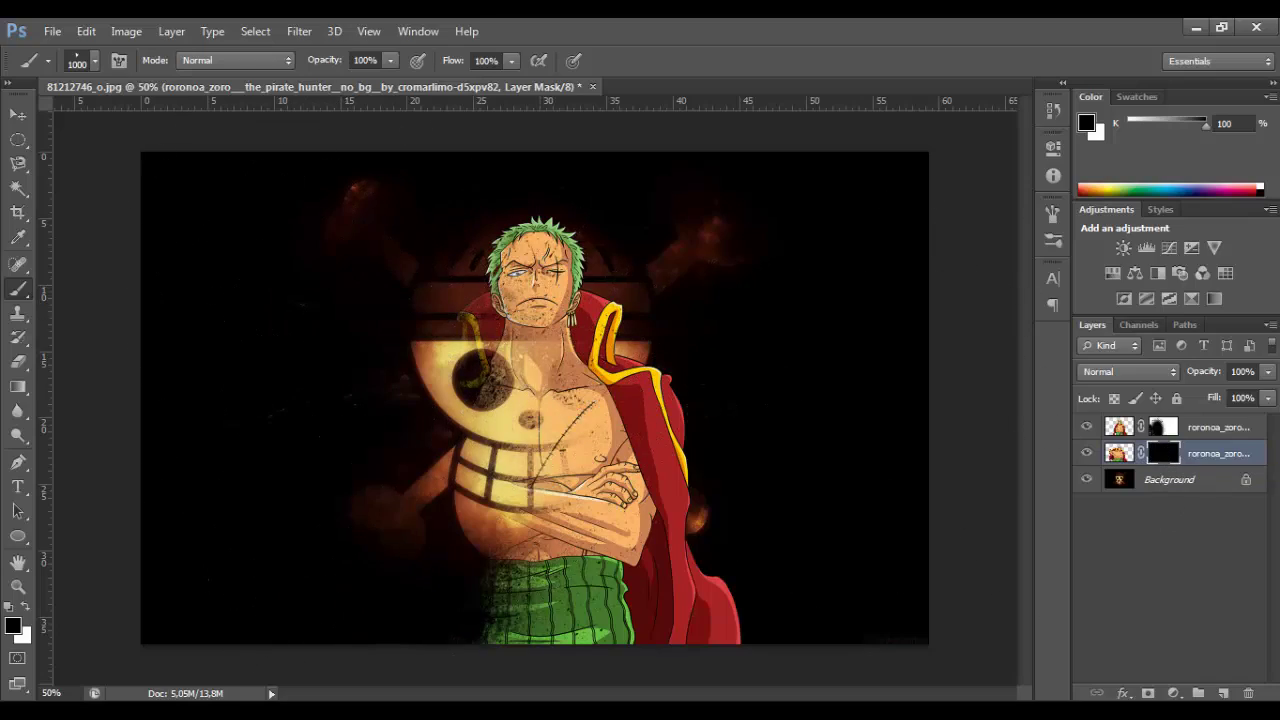
left_click(24, 608)
left_click_drag(300, 400, 371, 525)
key("ctrl+z")
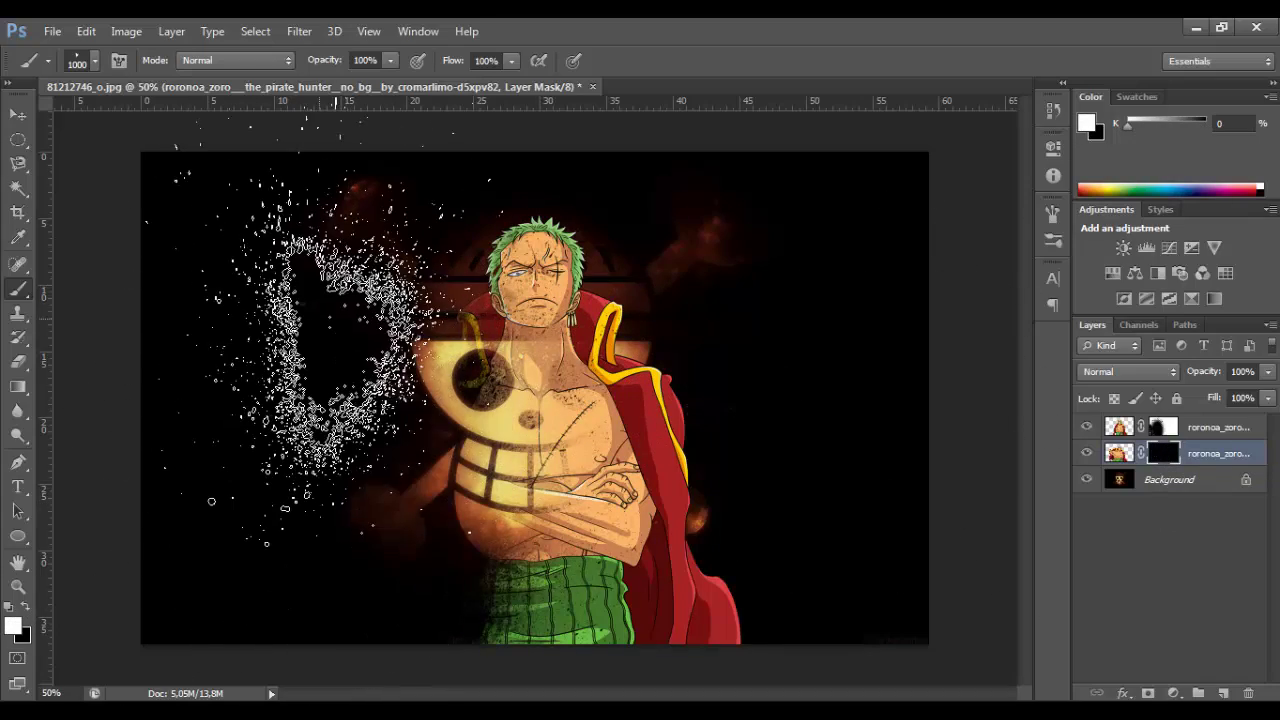
Reveal scattered torso and cape fragments left of Zoro using scatter brushes 544 and 503
right_click(552, 429)
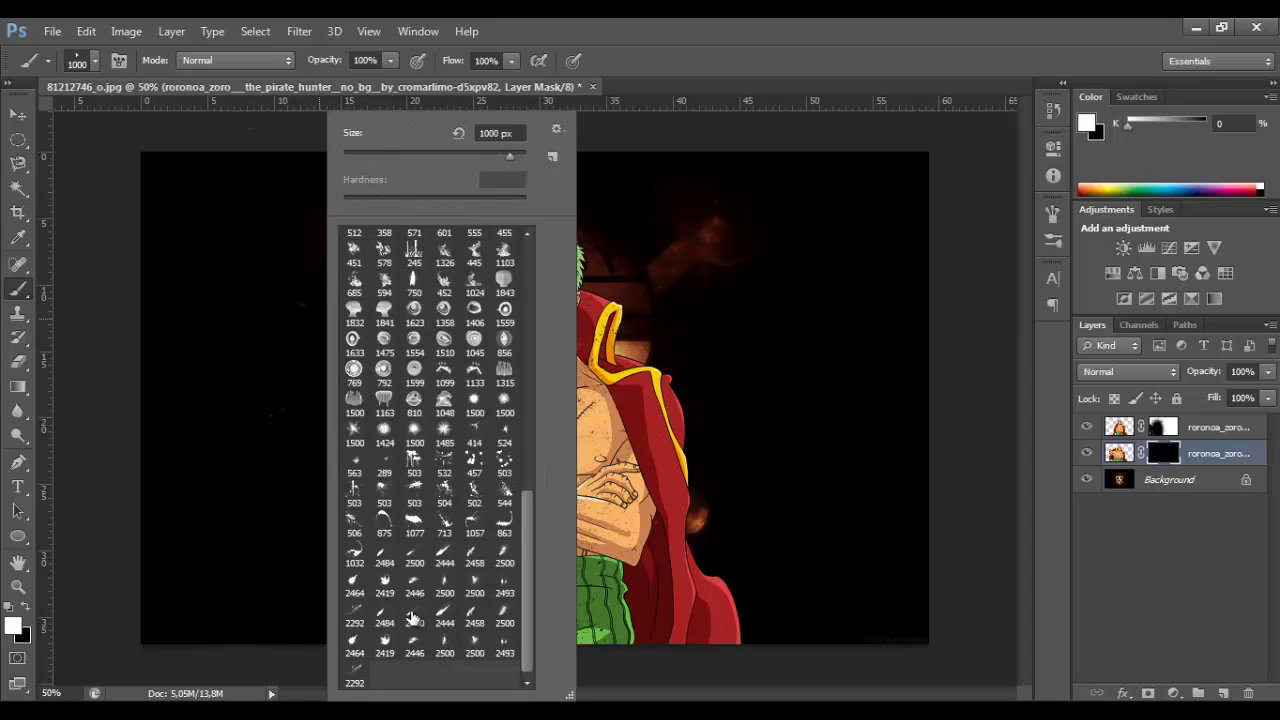
double_click(504, 490)
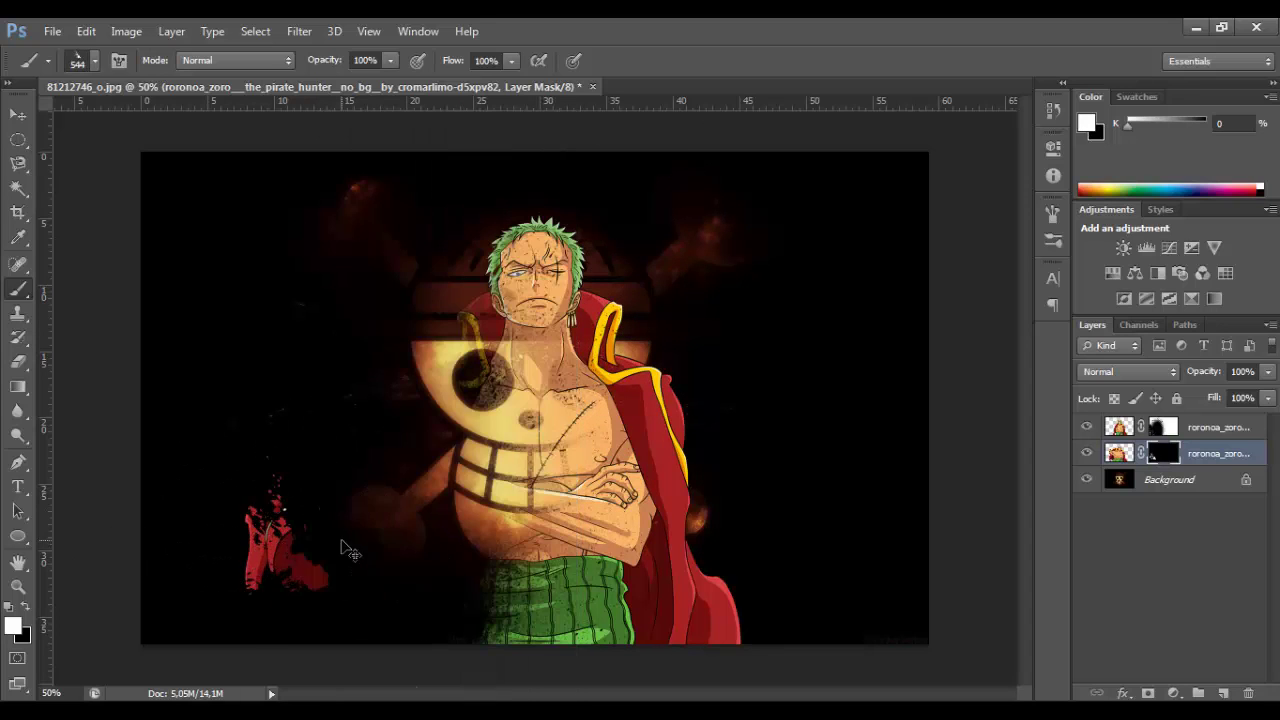
mouse_move(356, 538)
left_mouse_down()
mouse_move(459, 465)
mouse_move(301, 450)
left_mouse_up()
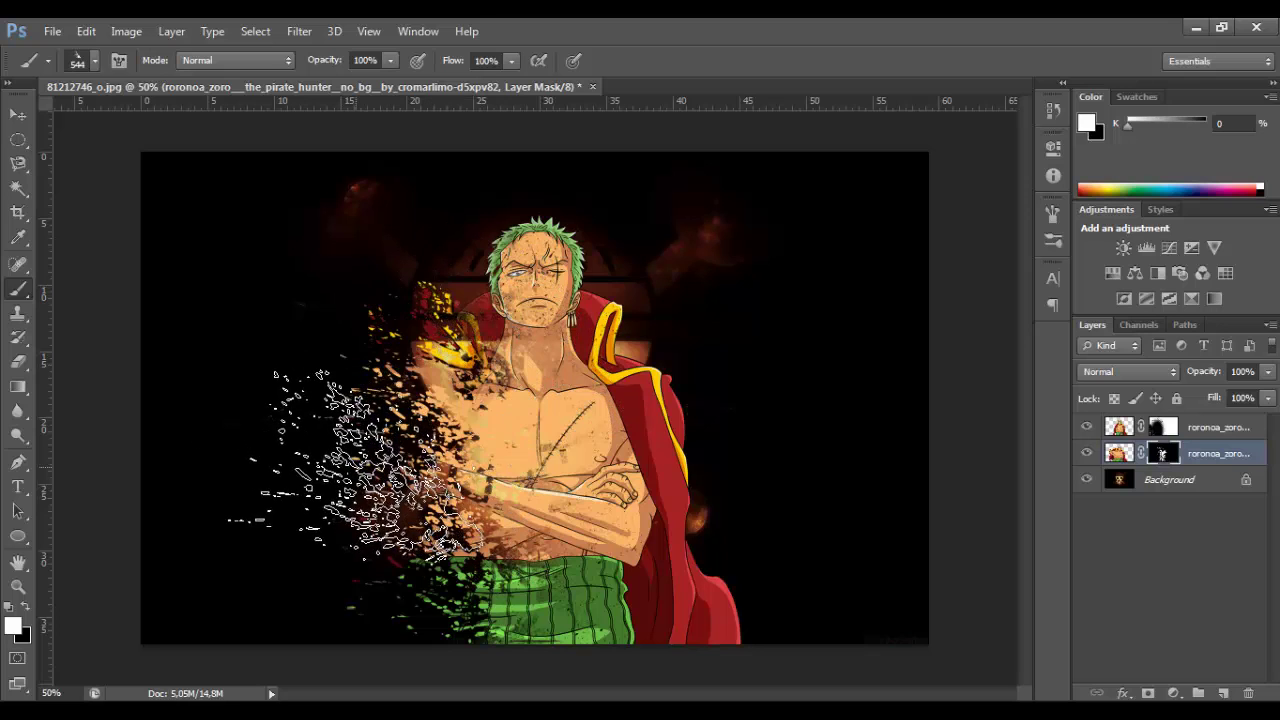
right_click(515, 378)
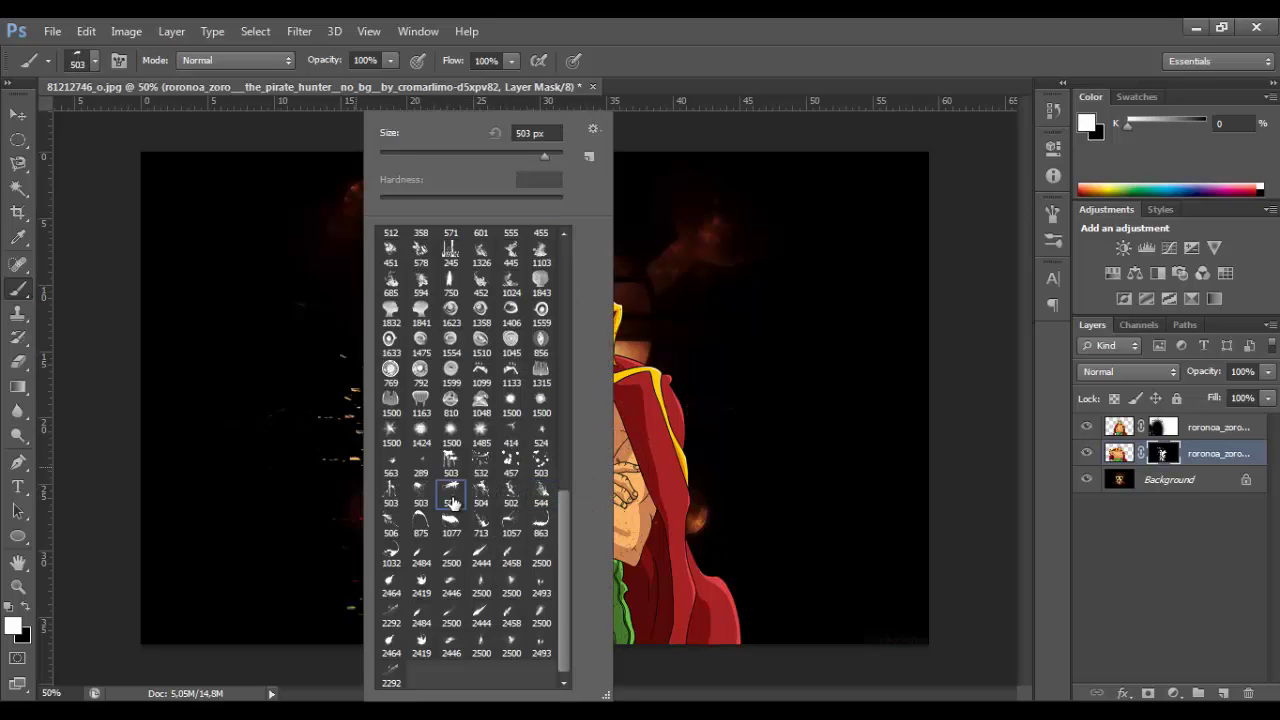
double_click(452, 503)
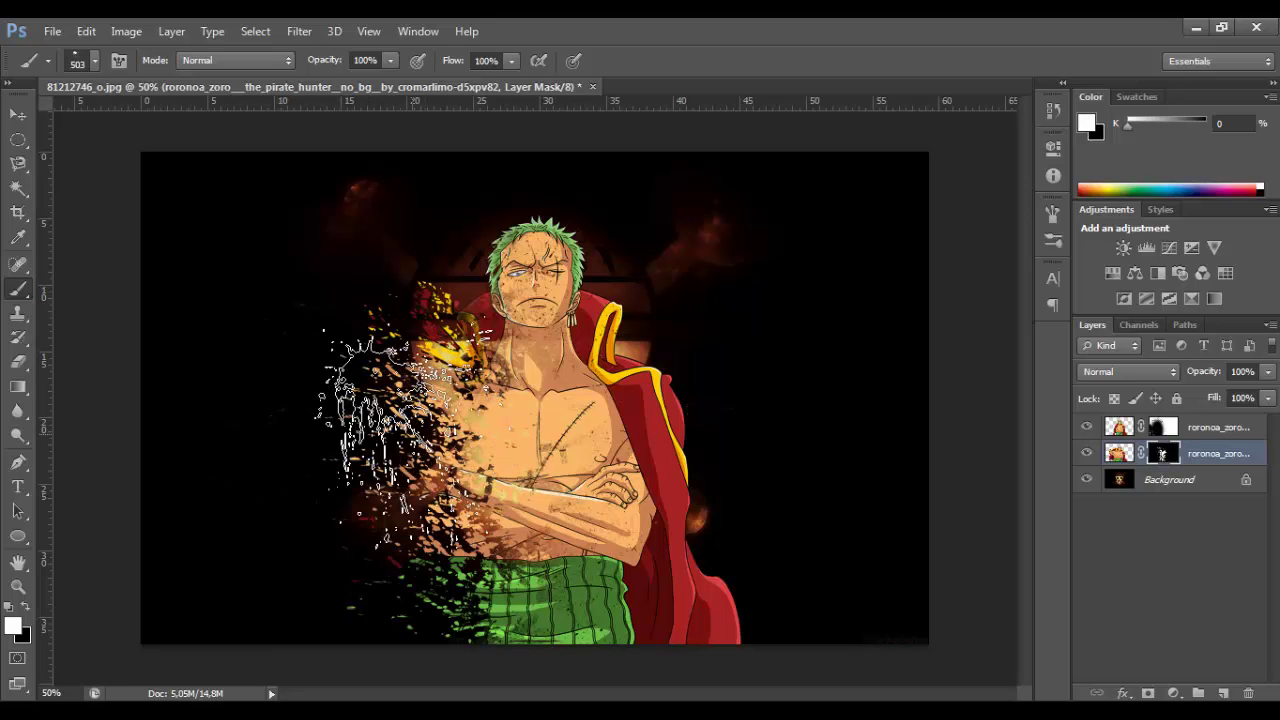
right_click(590, 390)
mouse_move(622, 542)
left_mouse_down()
mouse_move(637, 459)
mouse_move(614, 349)
left_mouse_up()
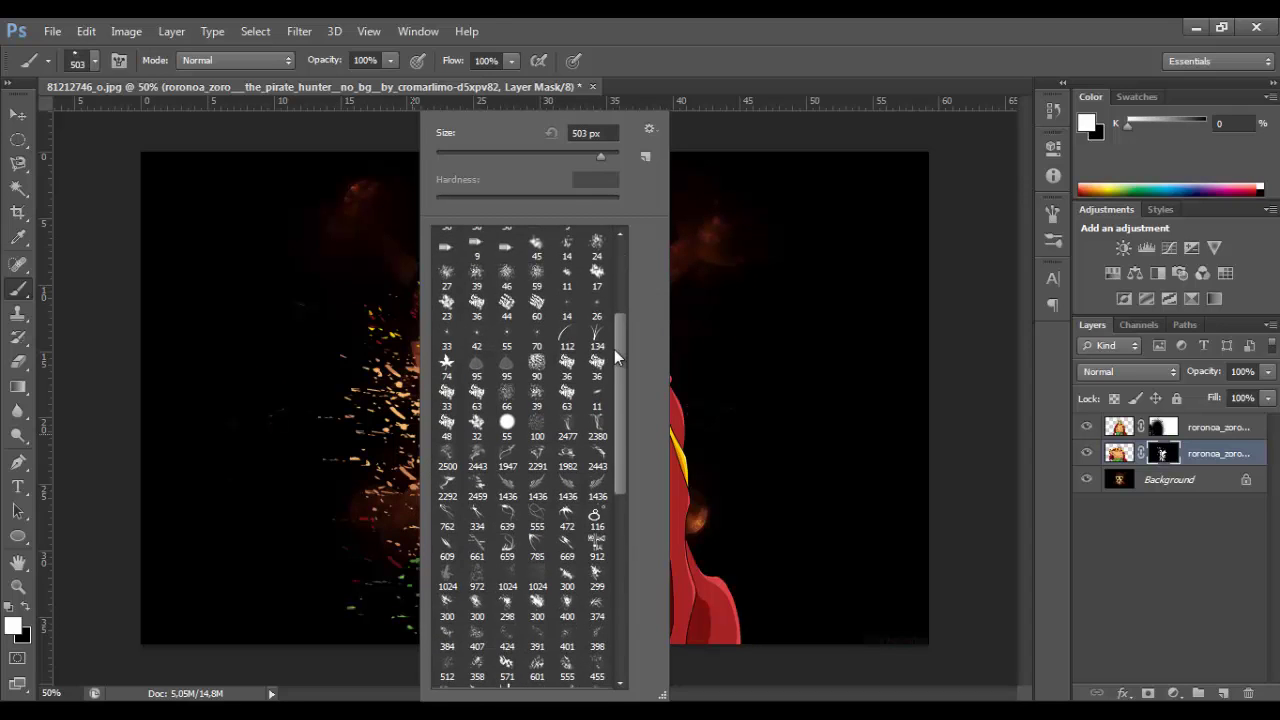
left_click(449, 458)
Paint black with a 1000 px brush over Zoro's left side so the skull shows through his chest
key("Return")
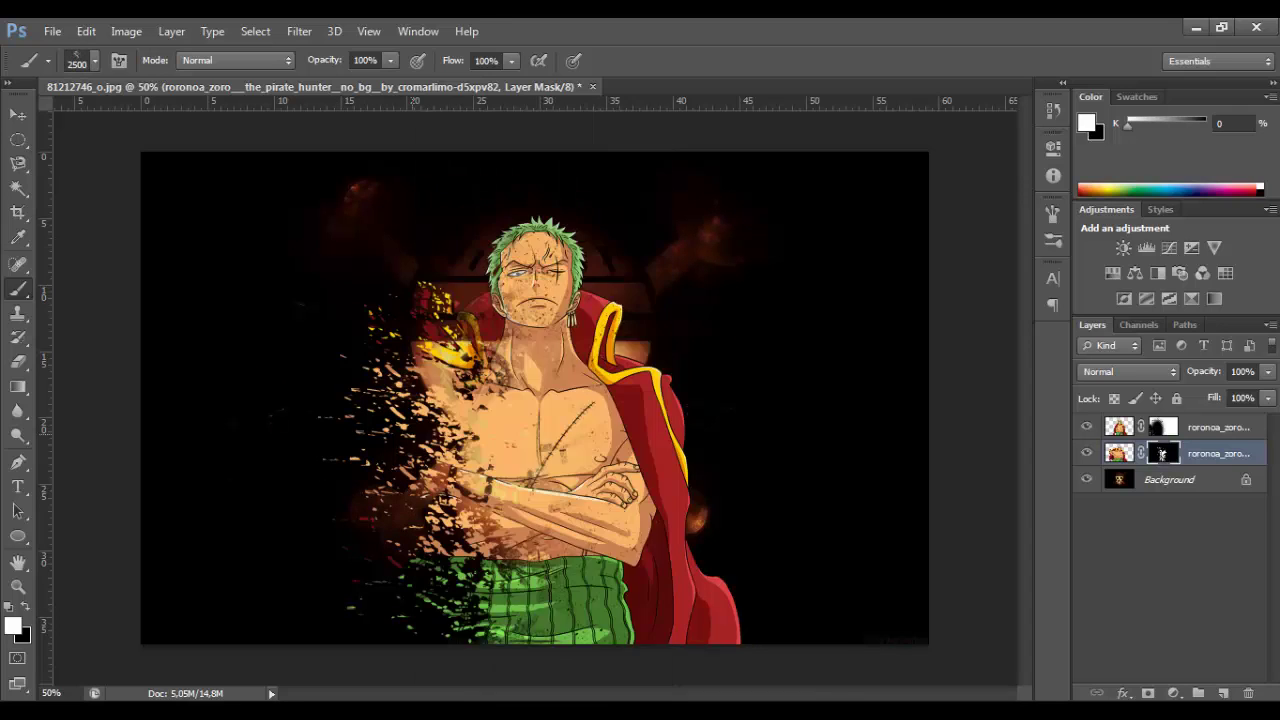
left_click(443, 497)
key("ctrl+z")
right_click(430, 480)
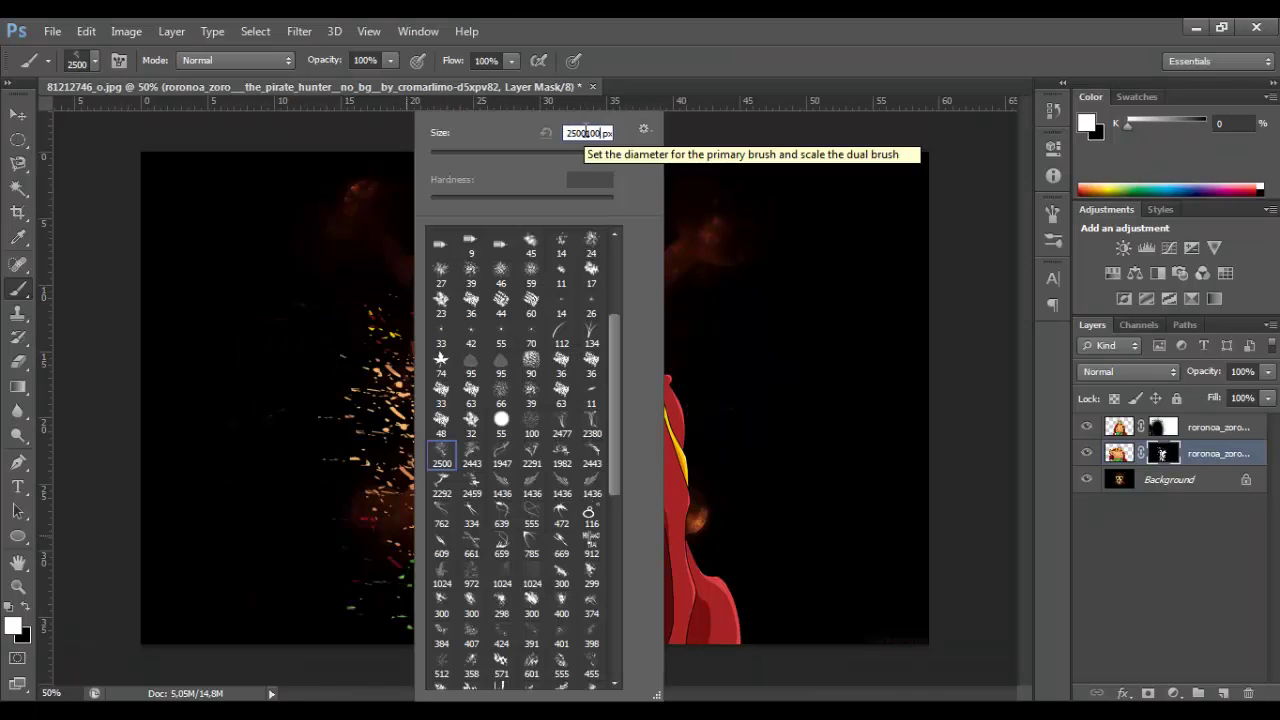
type("1000")
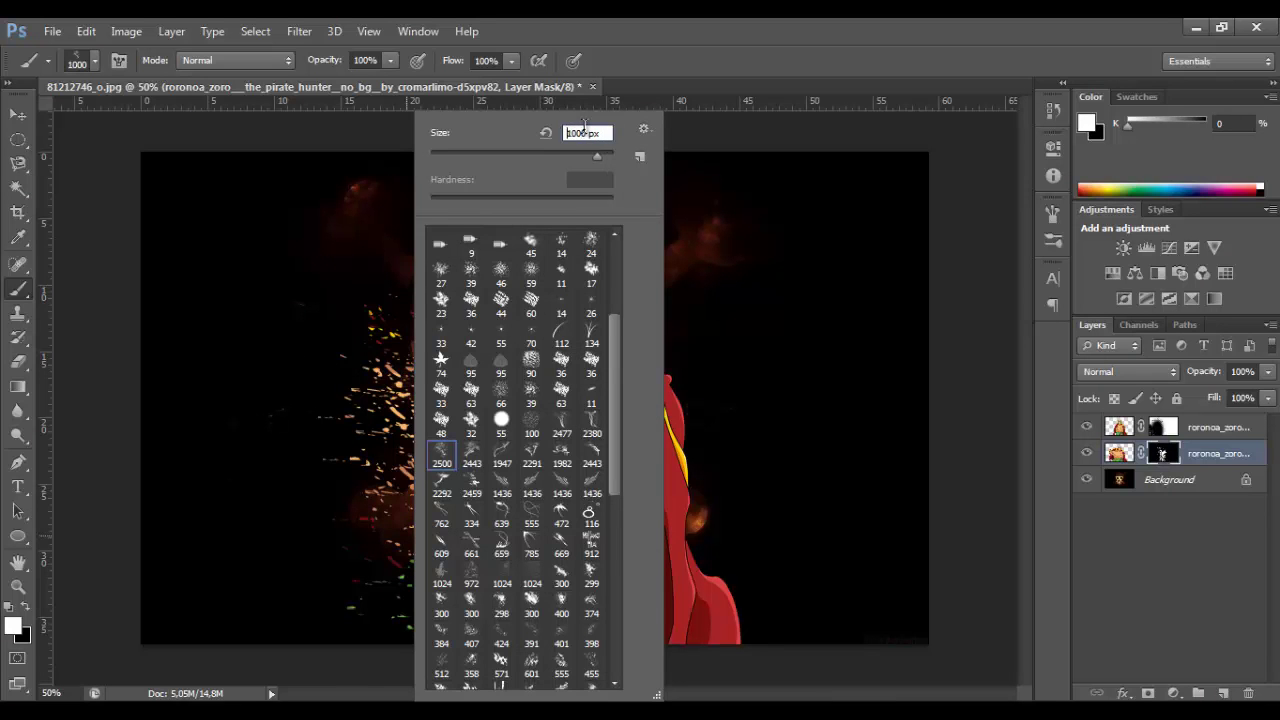
key("Return")
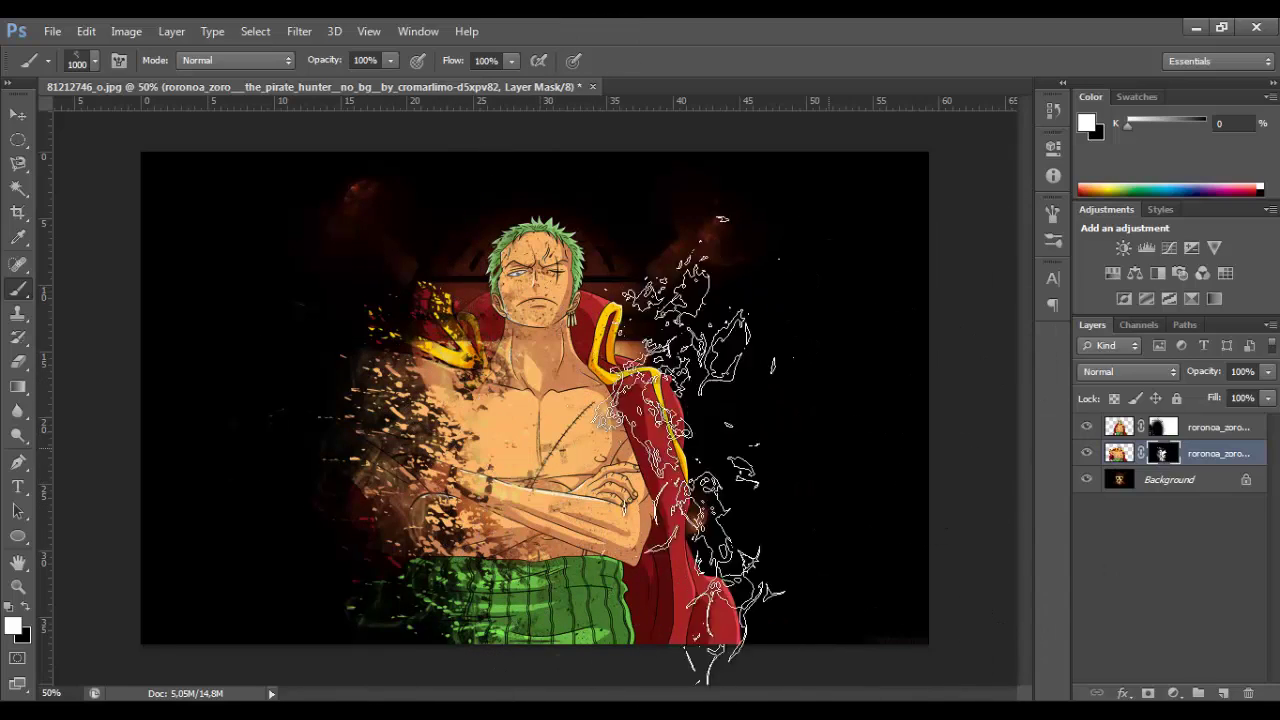
left_click(25, 607)
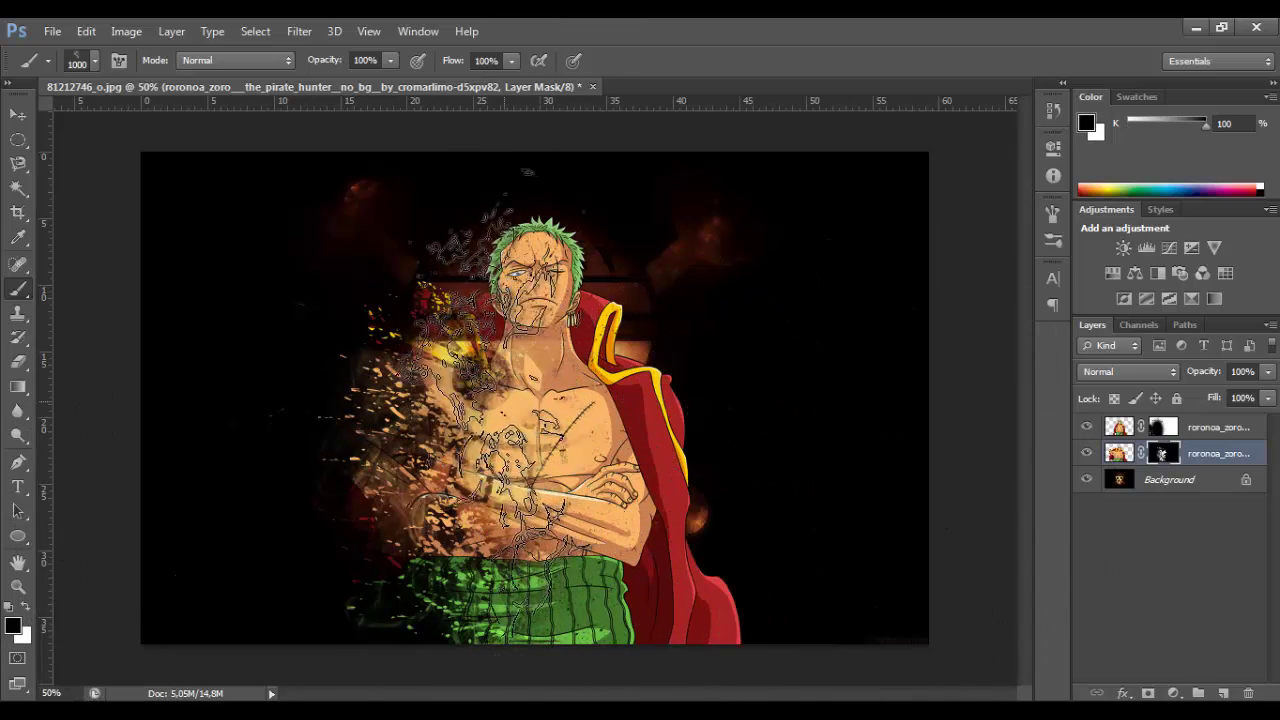
left_click(525, 385)
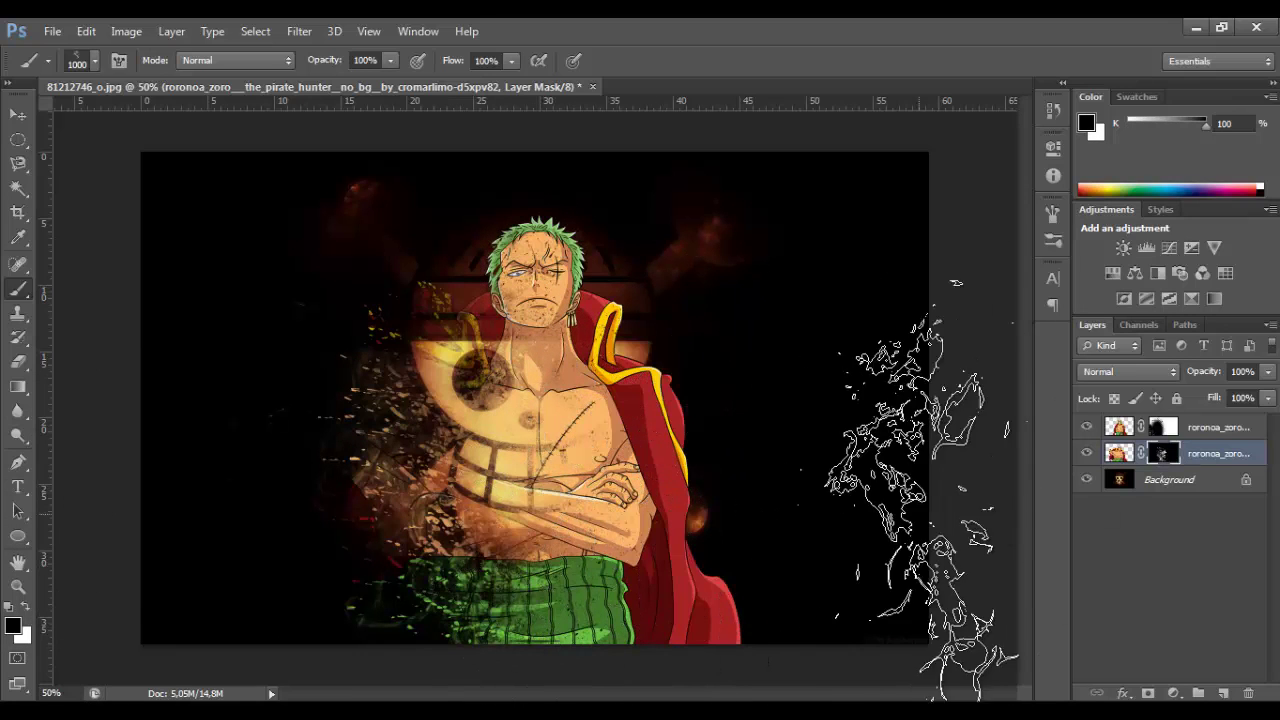
left_click(17, 463)
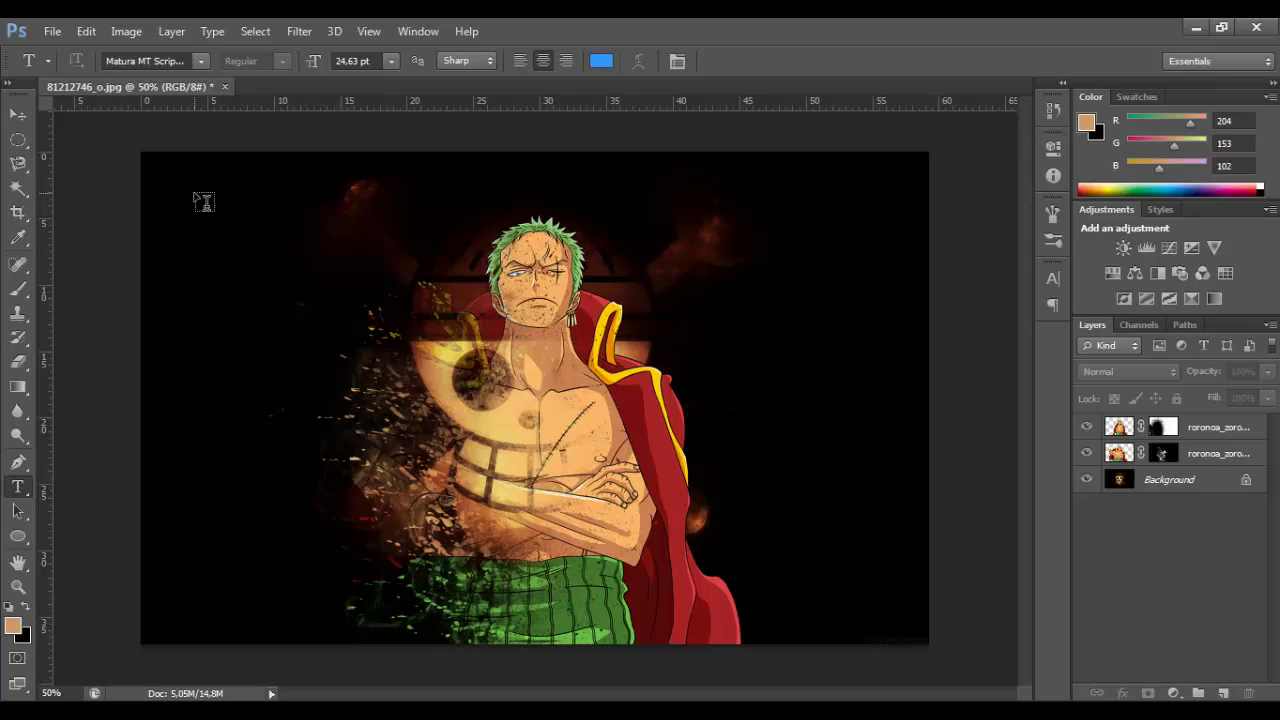
Type the title 'Roronoa Zoro' at the top-left and scale it up
left_click(195, 196)
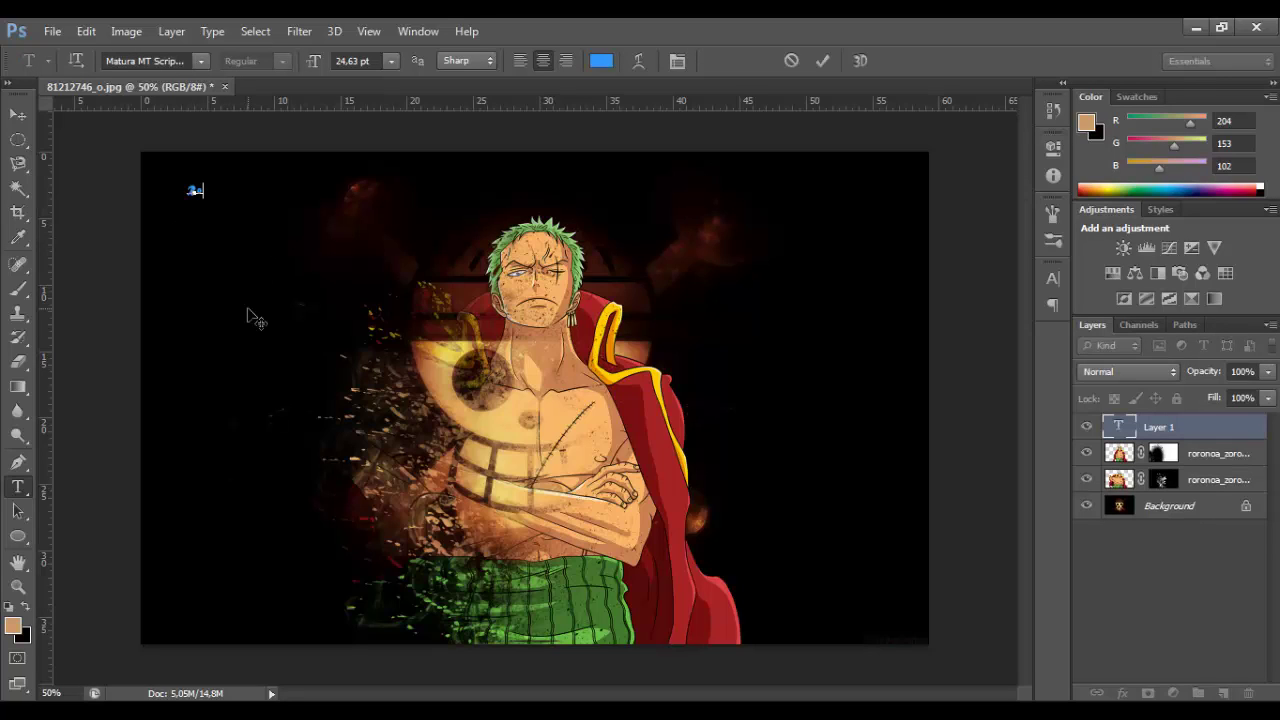
type("onoa Zoro")
left_click(17, 113)
key("ctrl+t")
left_click_drag(245, 187, 277, 178)
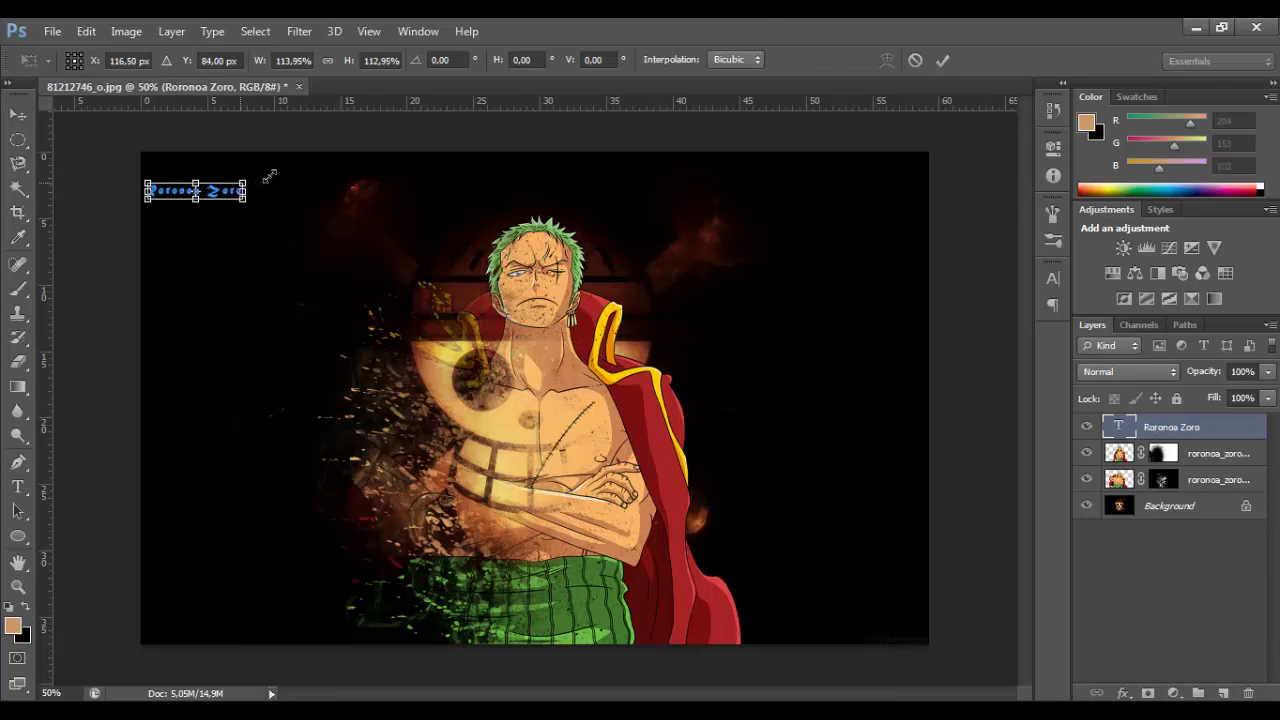
key("Return")
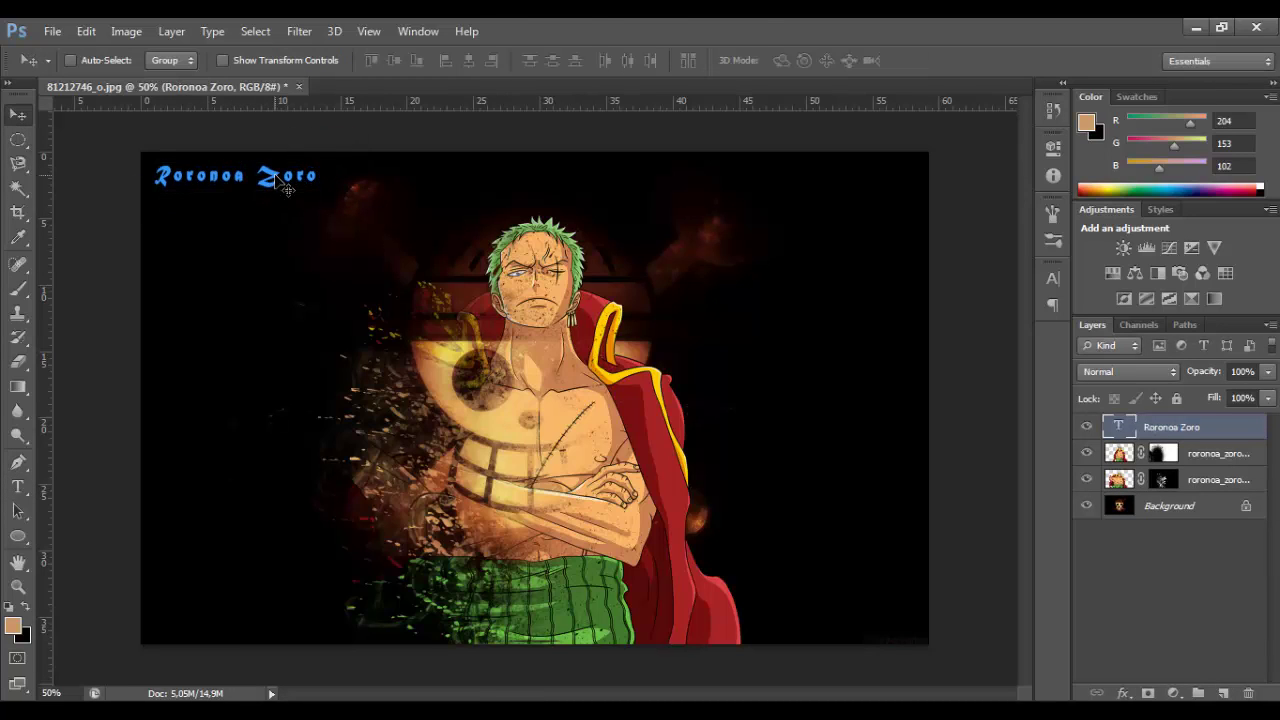
Change the title font to Manga and enlarge it slightly to about 47.91 pt
double_click(1118, 427)
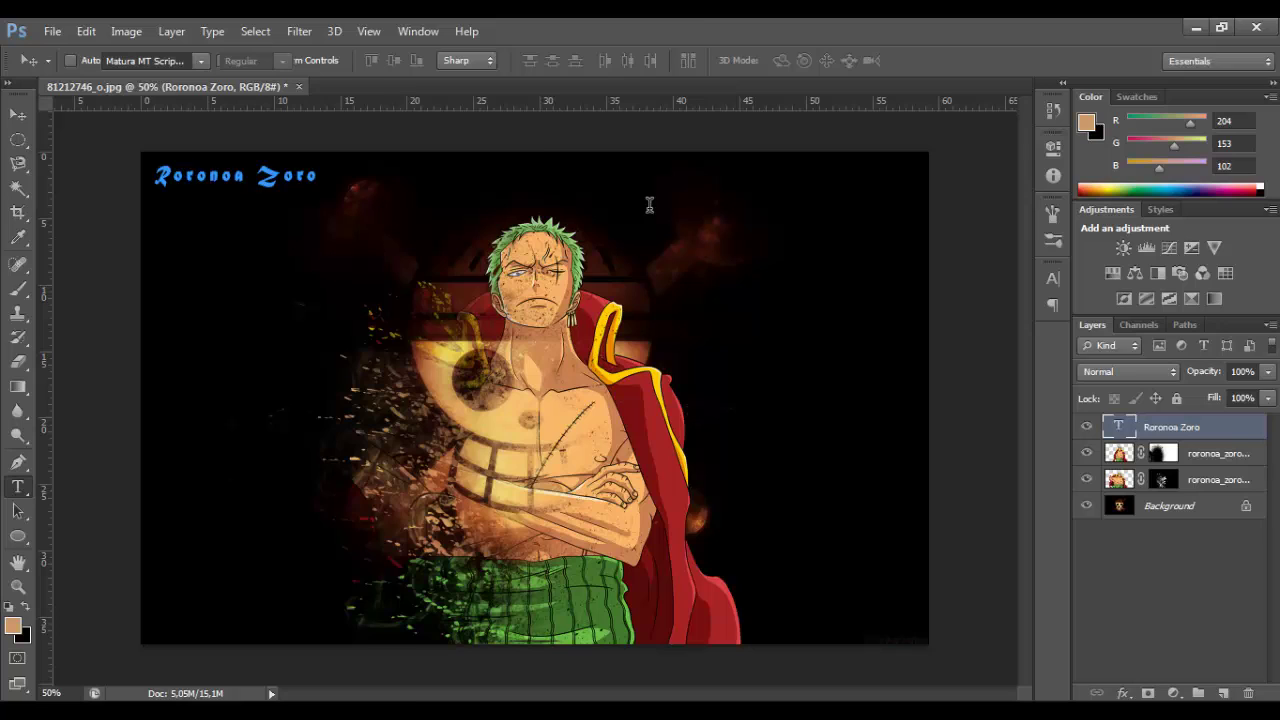
left_click(166, 69)
left_click(166, 69)
left_click(161, 60)
type("Manga")
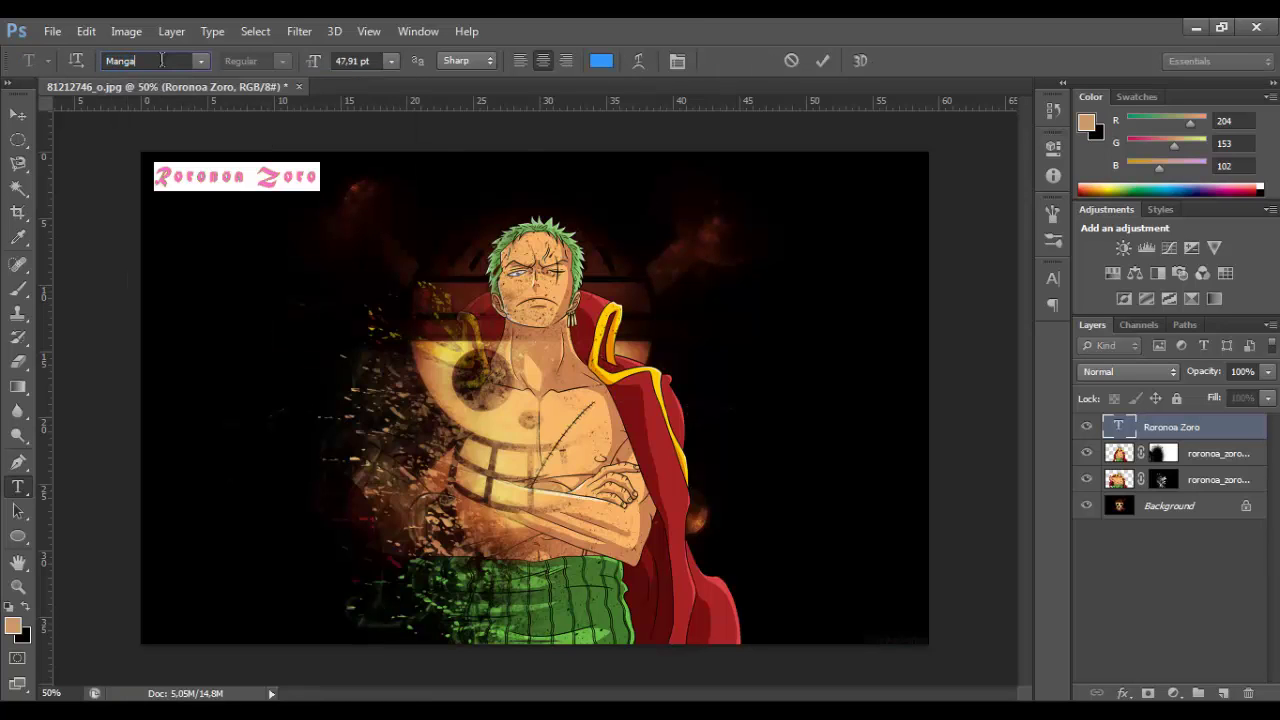
key("Return")
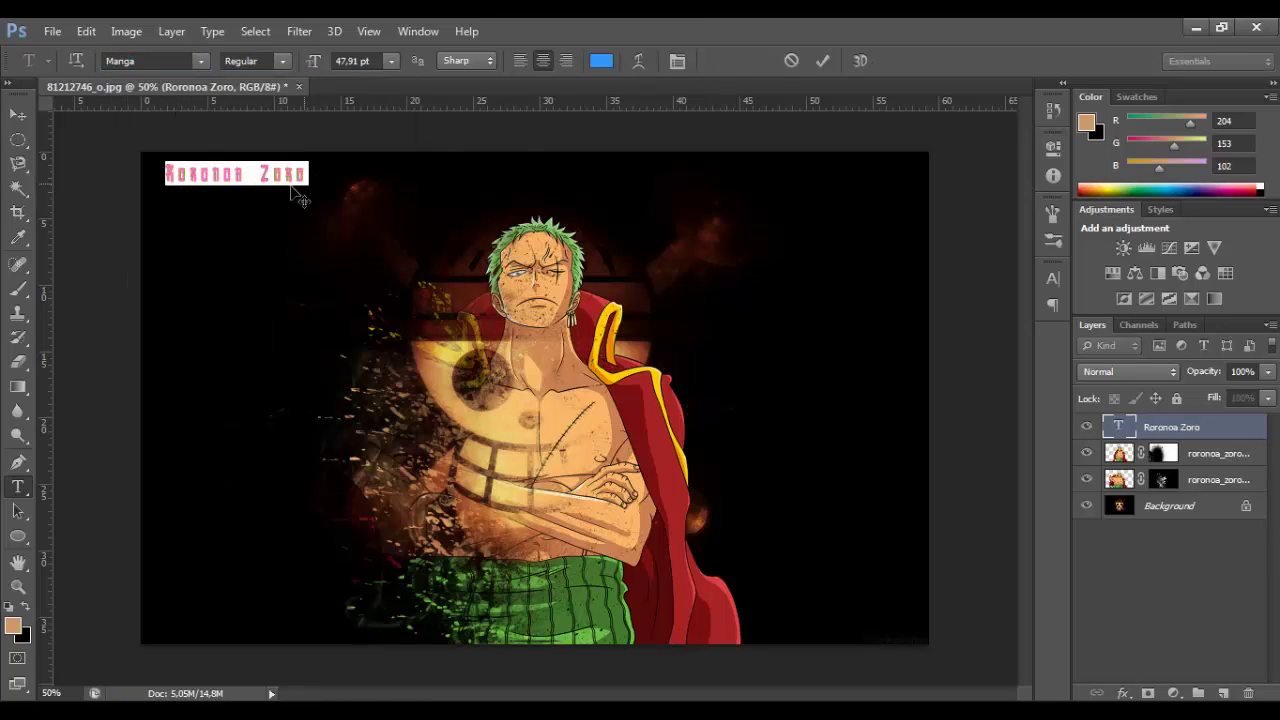
left_click(18, 114)
key("ctrl+t")
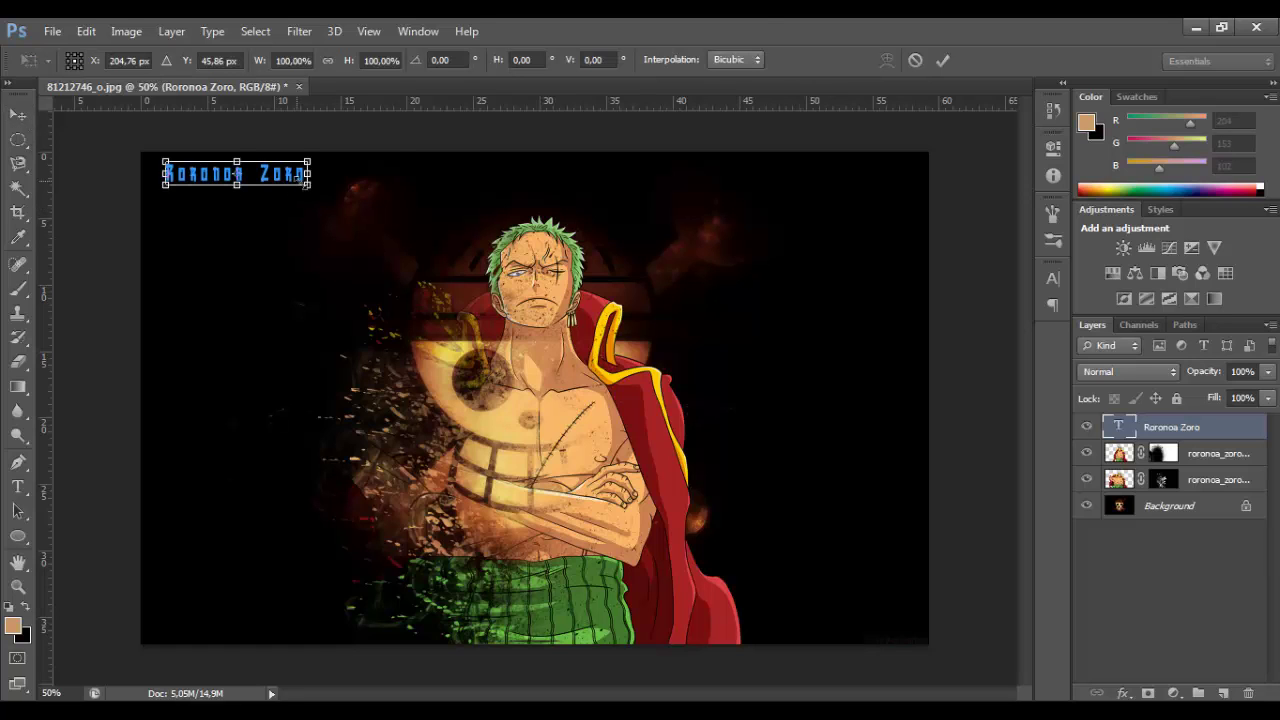
left_click_drag(306, 190, 316, 194)
key("Return")
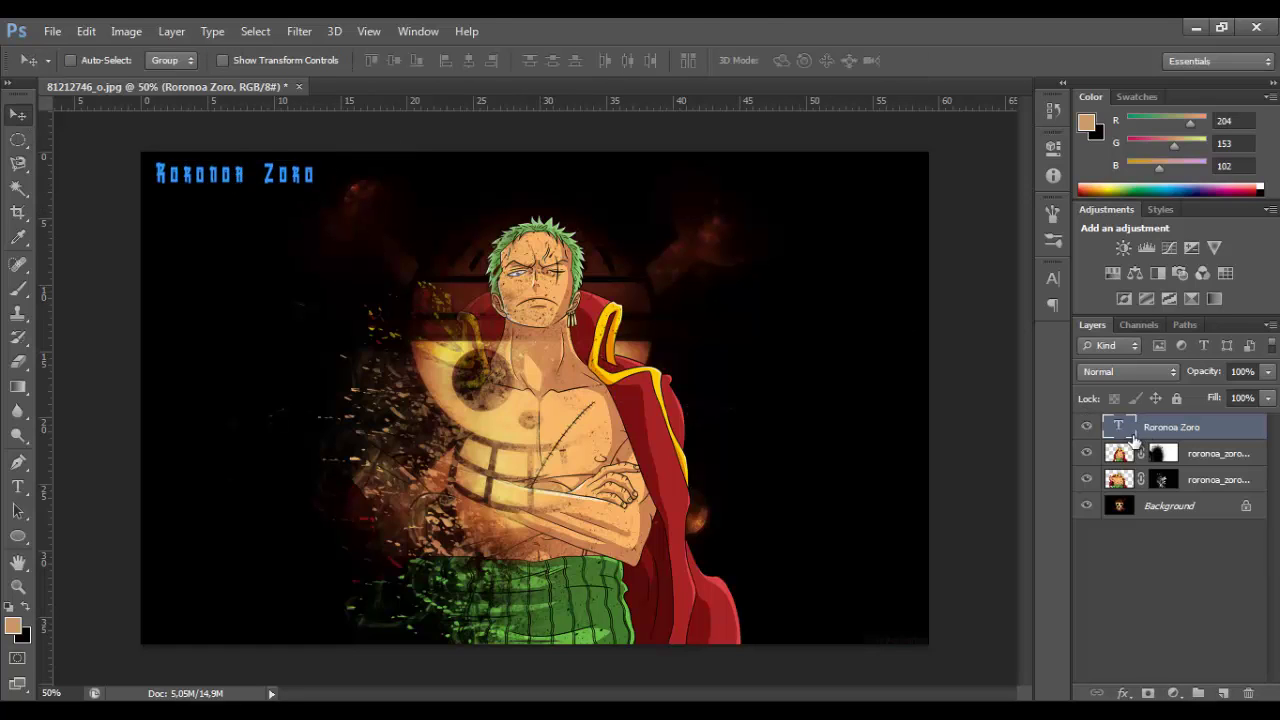
Recolour the 'Roronoa Zoro' title green #669933 and add an Outer Glow effect to it
double_click(1120, 427)
left_click(13, 626)
left_click(585, 608)
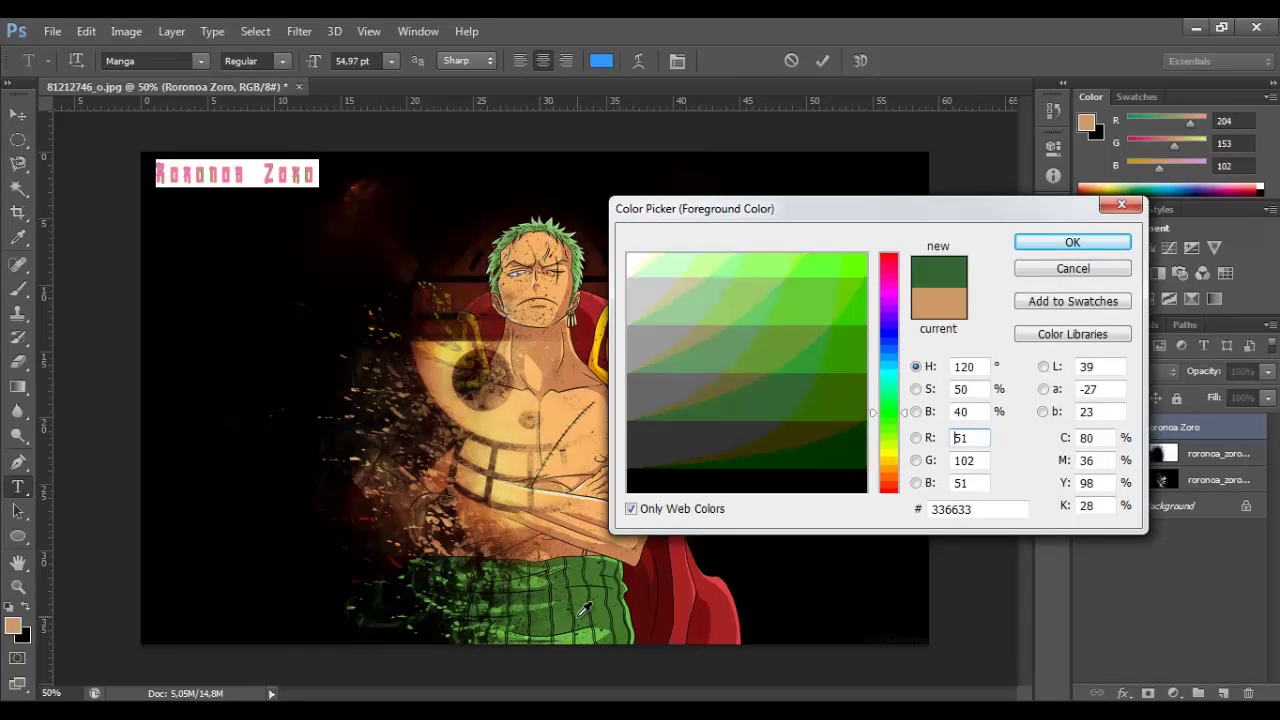
left_click(550, 572)
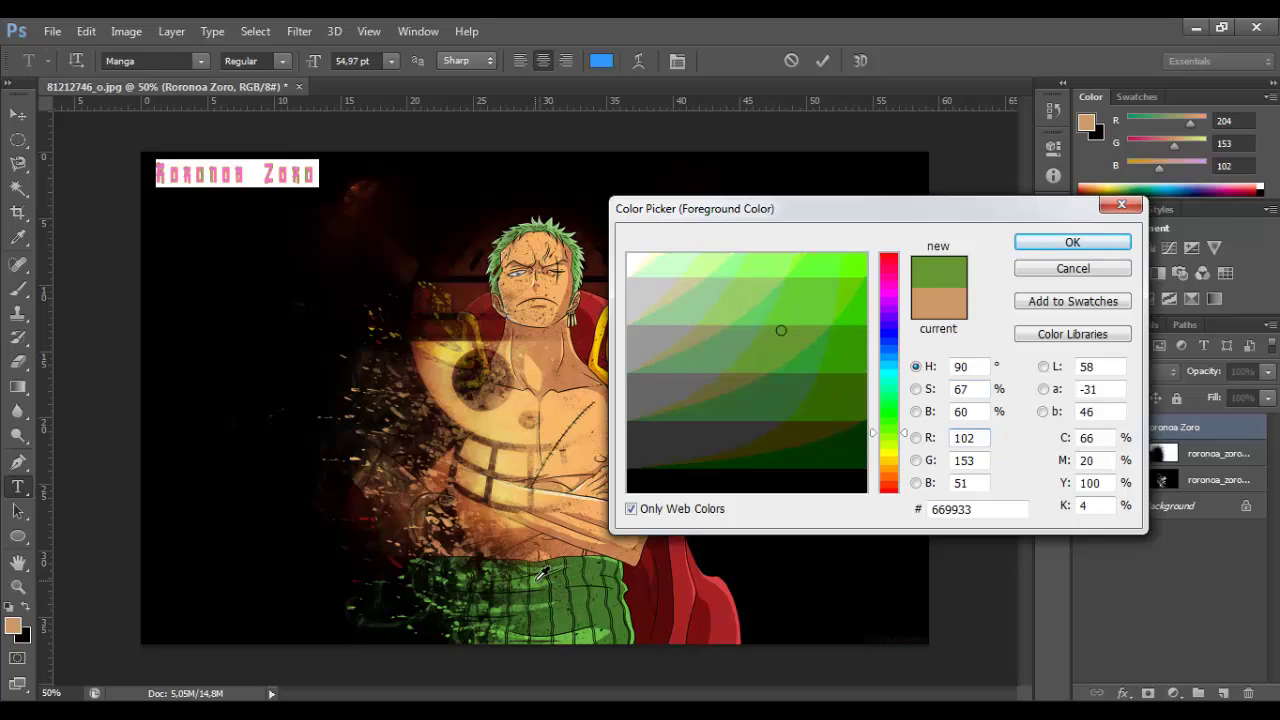
left_click(1072, 242)
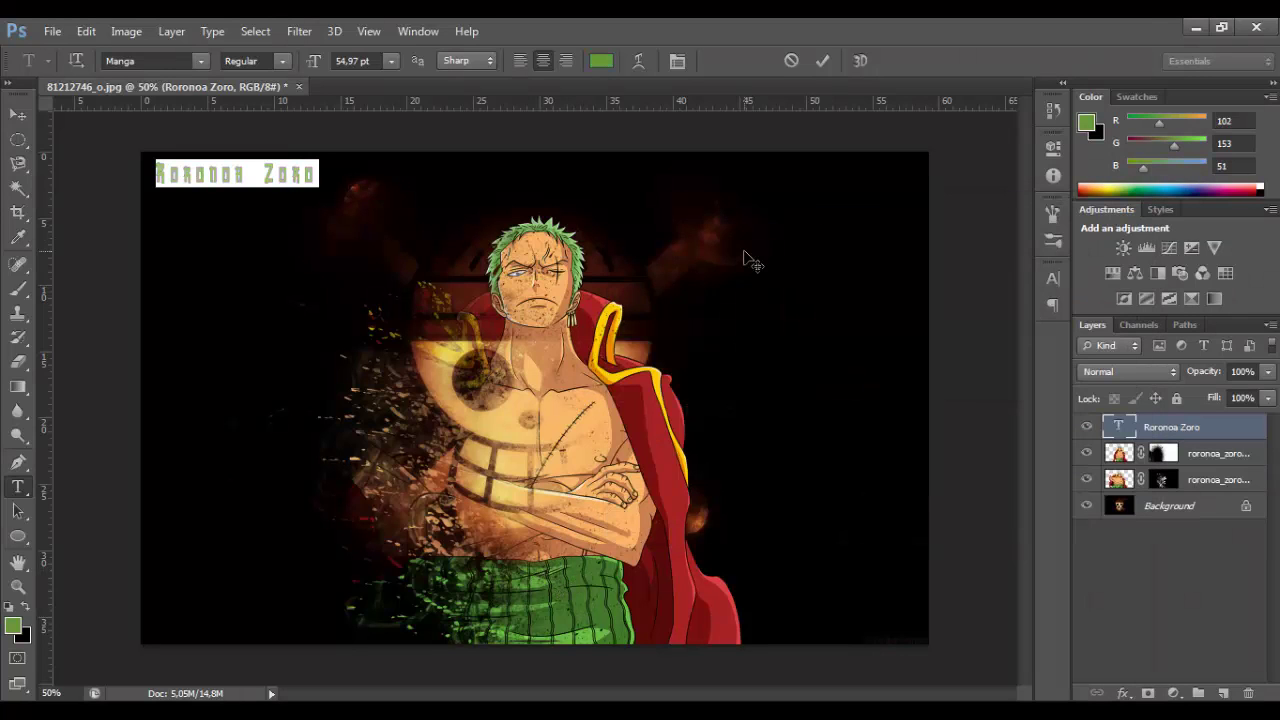
key("ctrl+Return")
key("v")
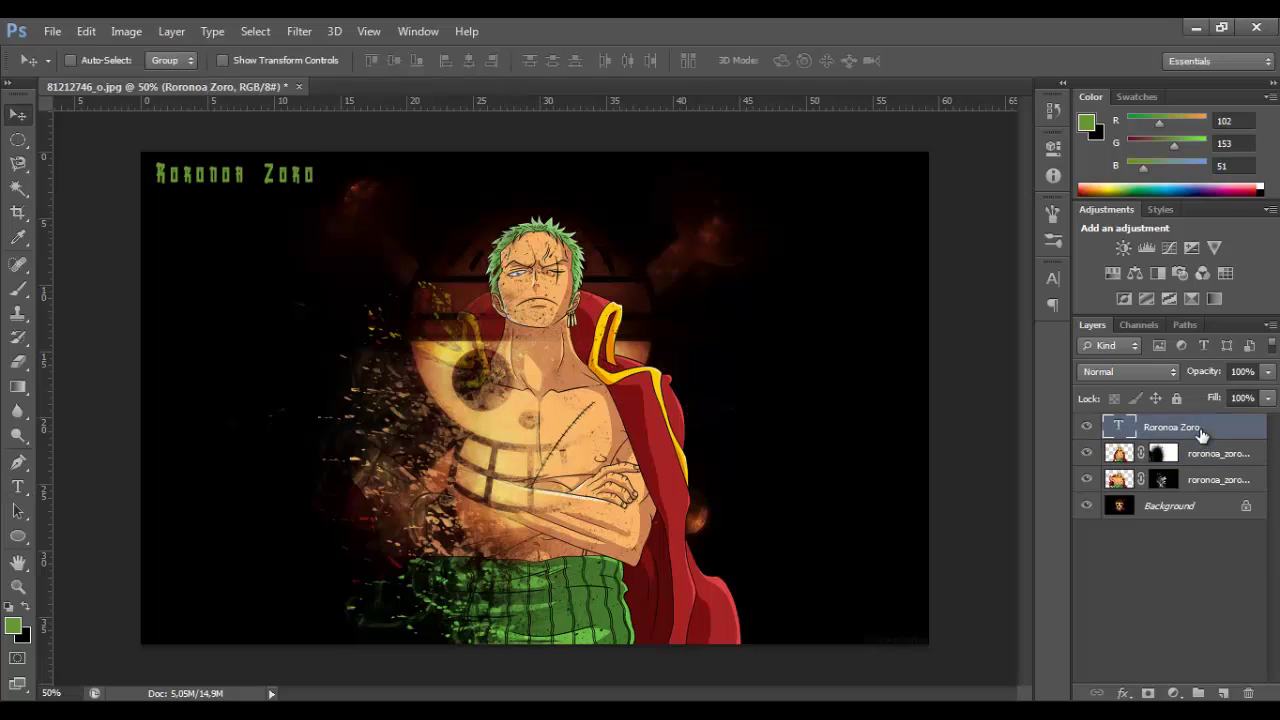
left_click(1125, 694)
left_click(1143, 653)
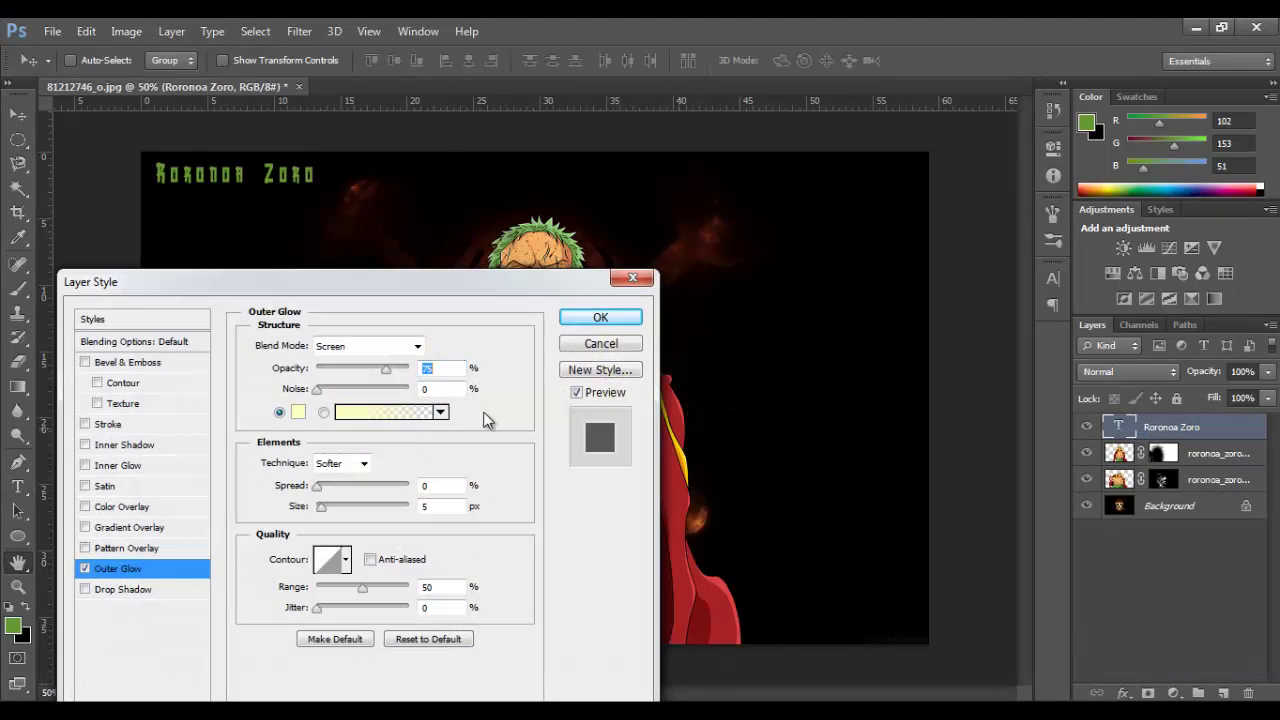
Make the title's Outer Glow black, replace Stroke with Bevel & Emboss, and scale the title up slightly
left_click(298, 411)
left_click(653, 471)
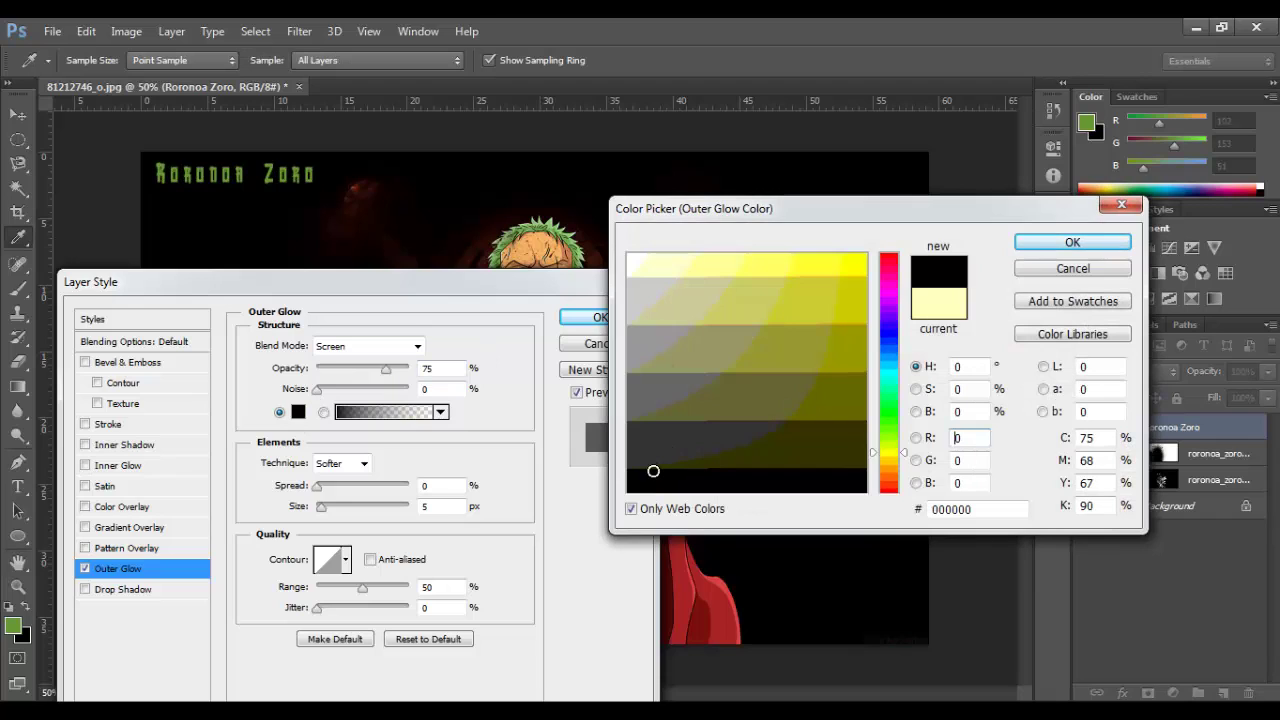
left_click(1090, 245)
left_click(108, 424)
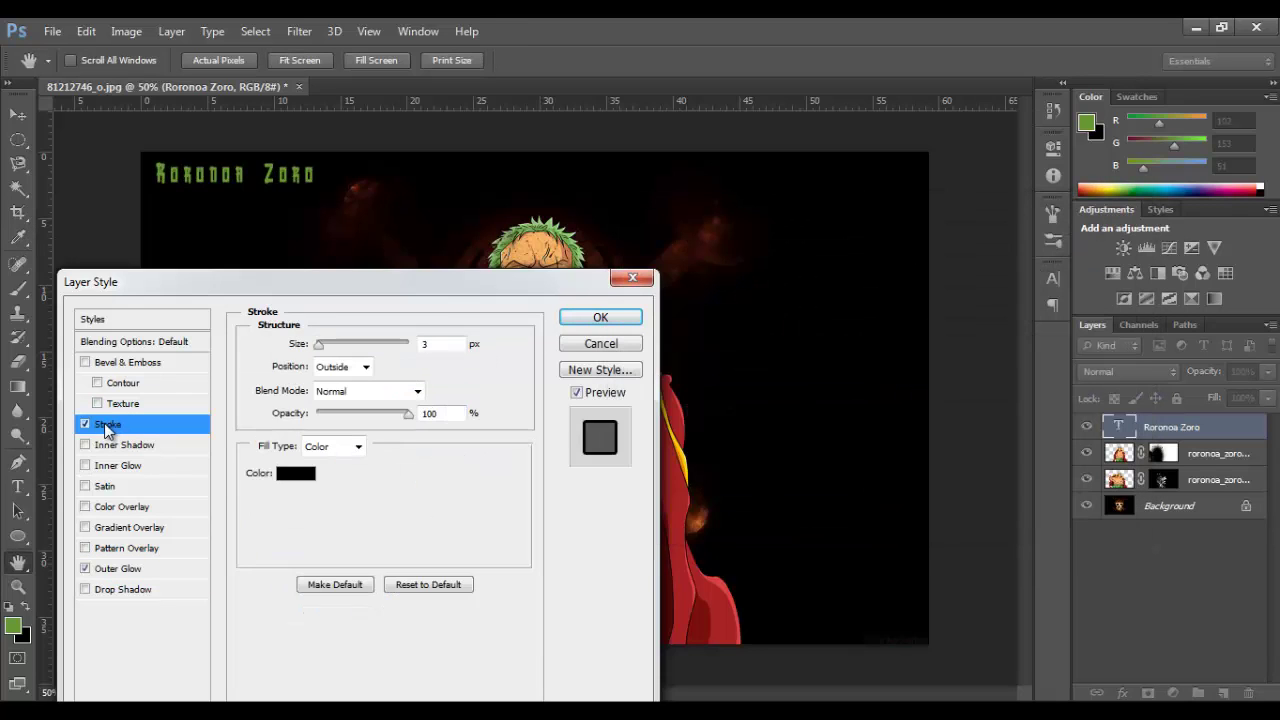
left_click(85, 424)
left_click(85, 362)
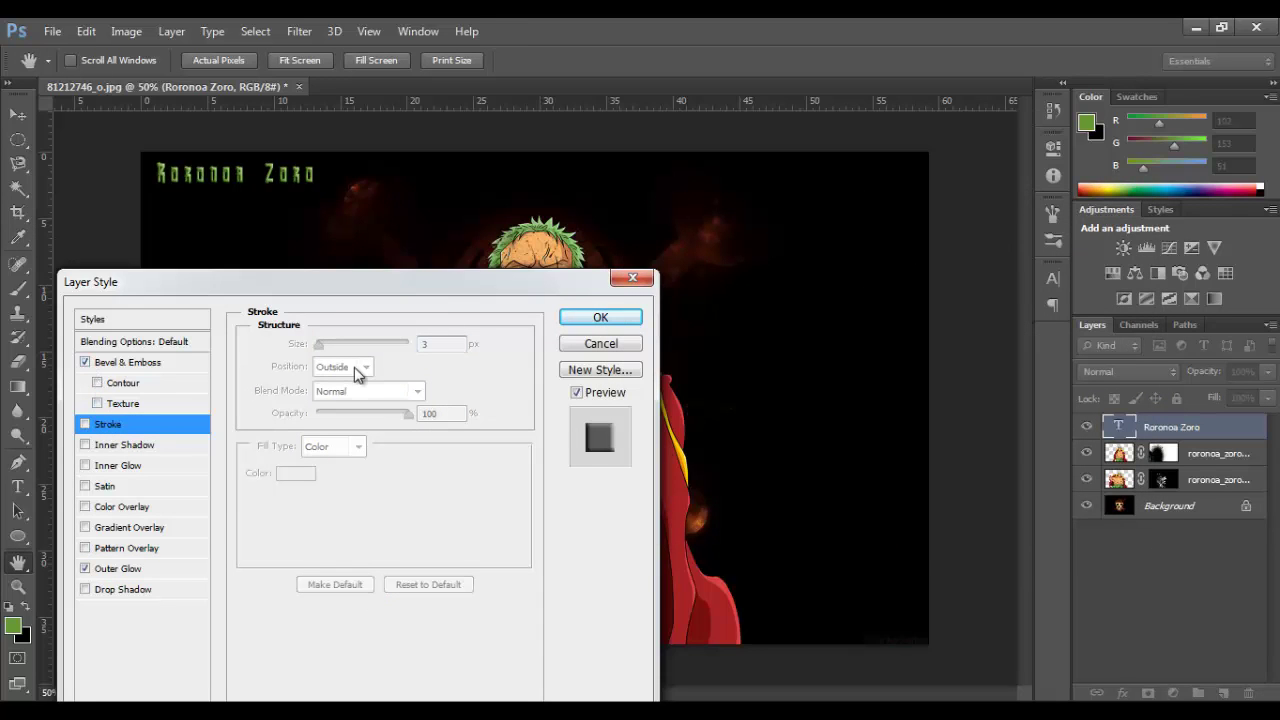
left_click(600, 317)
key("ctrl+t")
left_click_drag(318, 160, 337, 154)
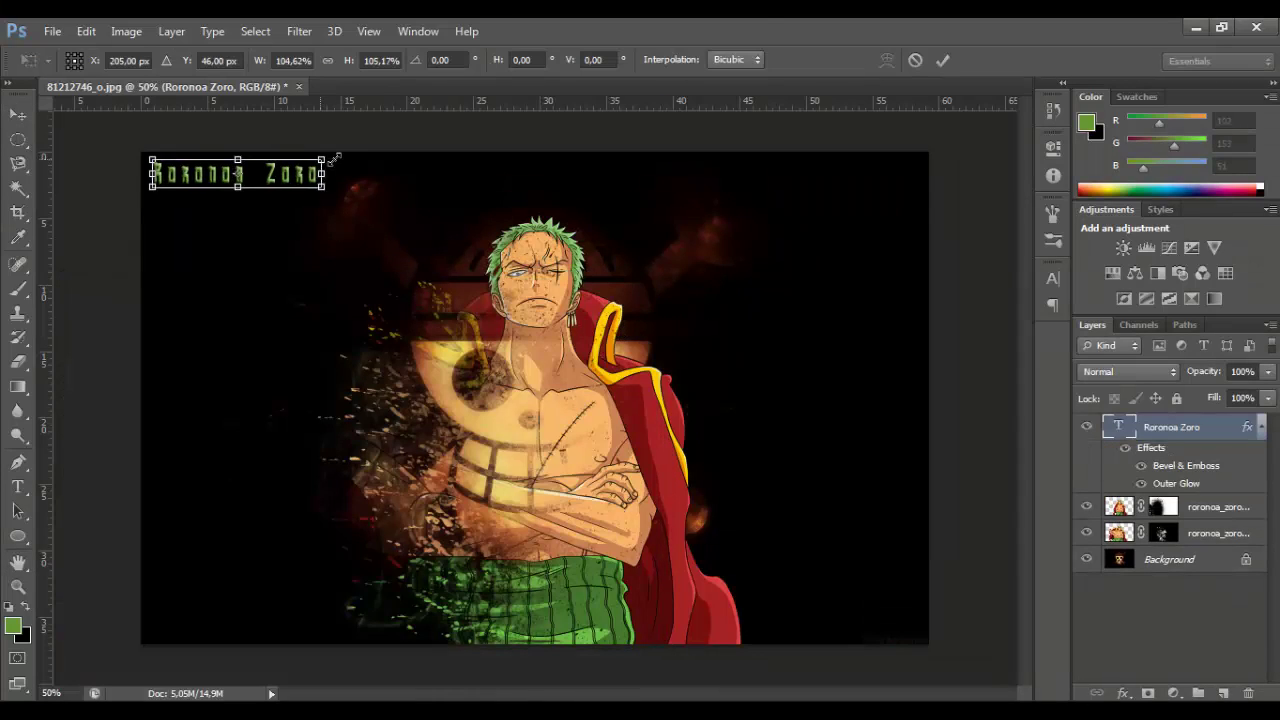
Commit the Free Transform on the 'Roronoa Zoro' title to keep its enlarged size
key("Return")
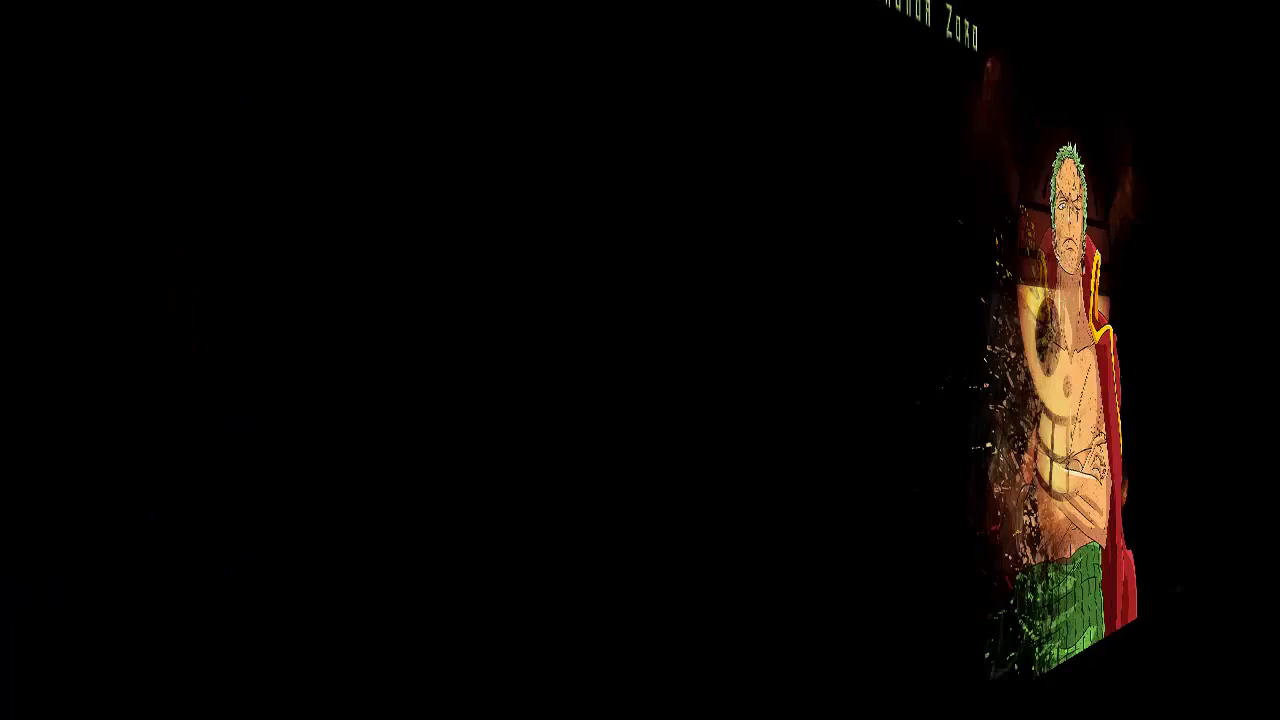